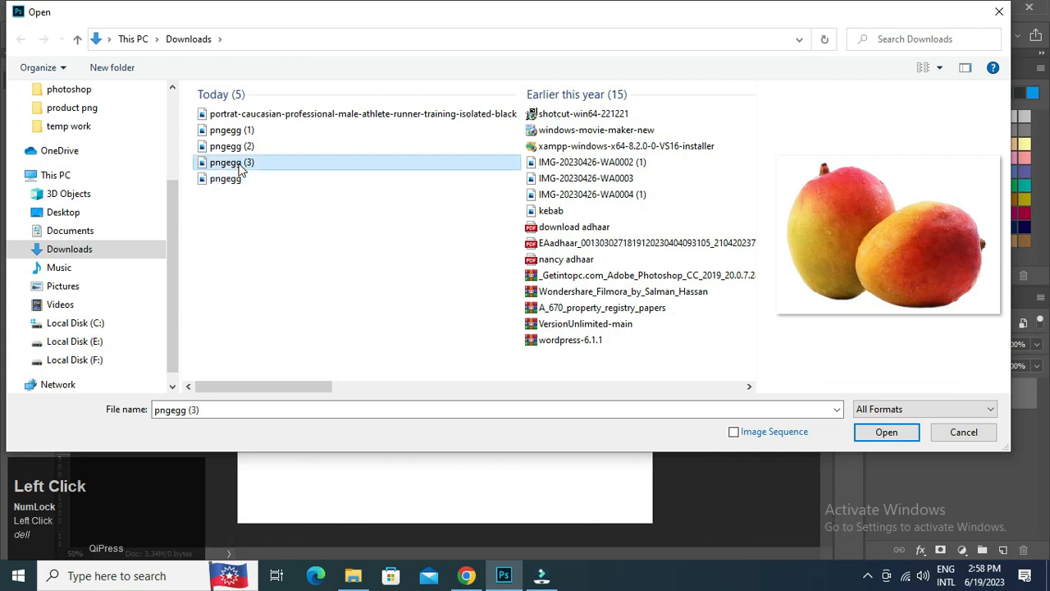
- Open the image pngegg (3) and copy the runner cutout into the instagram poster design document
left_click(860, 431)
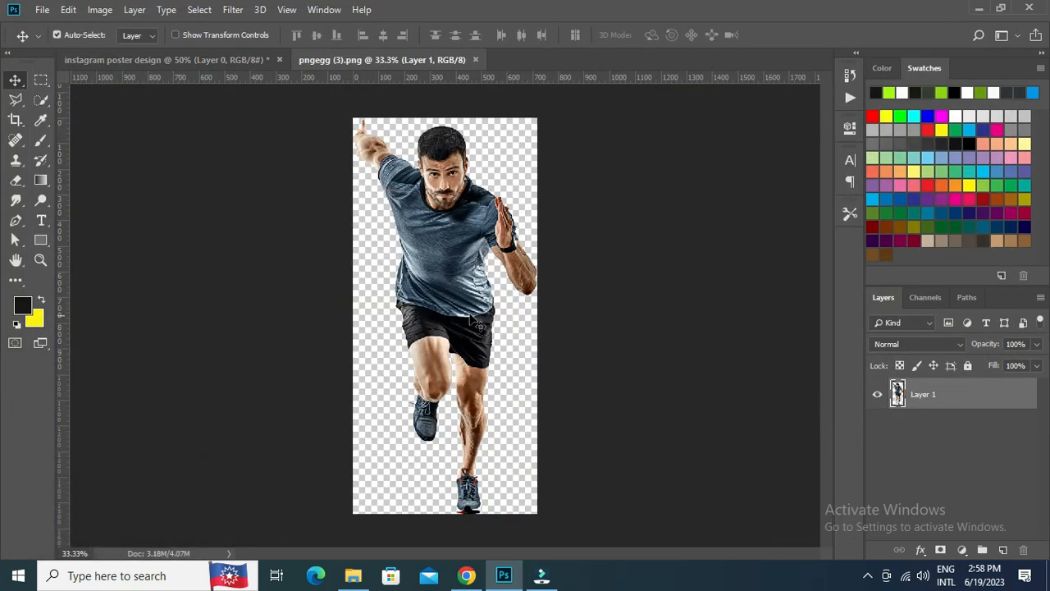
mouse_move(455, 293)
left_mouse_down()
mouse_move(143, 73)
mouse_move(151, 60)
mouse_move(181, 149)
mouse_move(389, 240)
mouse_move(442, 297)
left_mouse_up()
- Scale the runner down to about 66.6% and centre him on the poster canvas at 540 px, 540 px
key("ctrl+t")
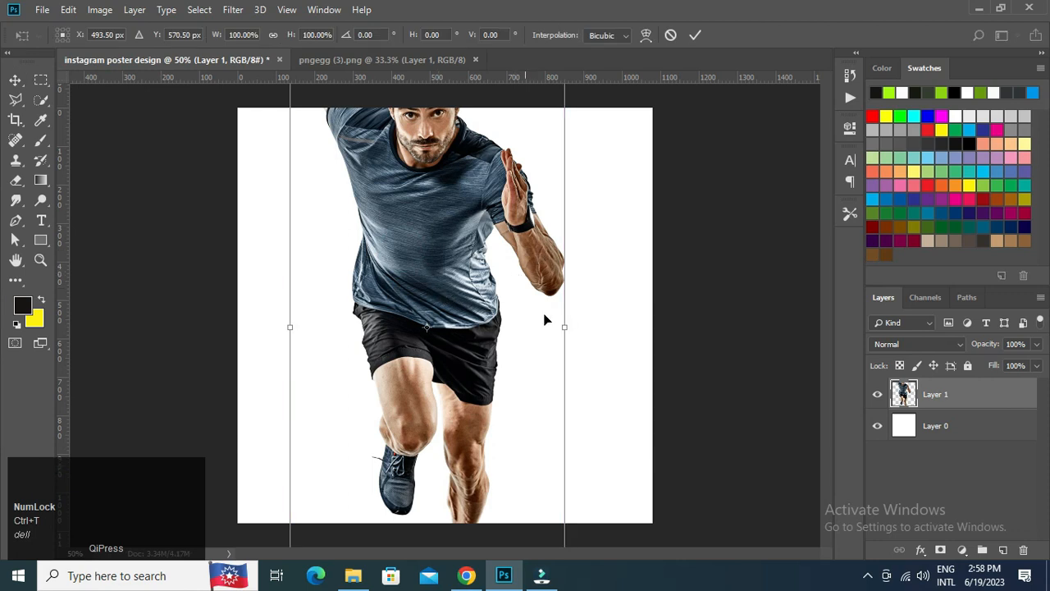
key("alt")
scroll(725, 324, "down", 4)
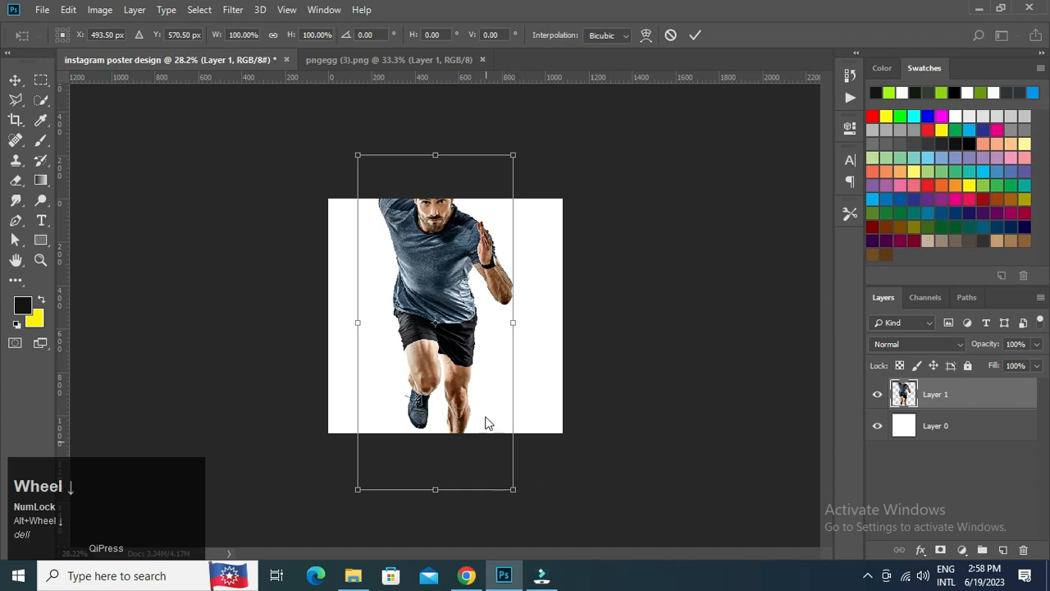
key("ctrl+t")
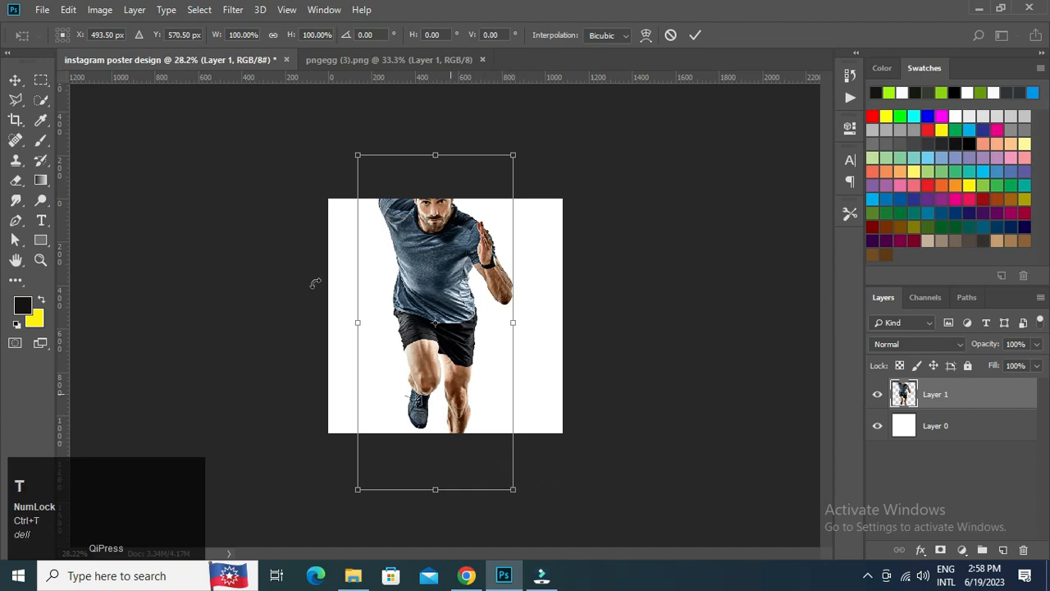
left_click(15, 79)
key("ctrl")
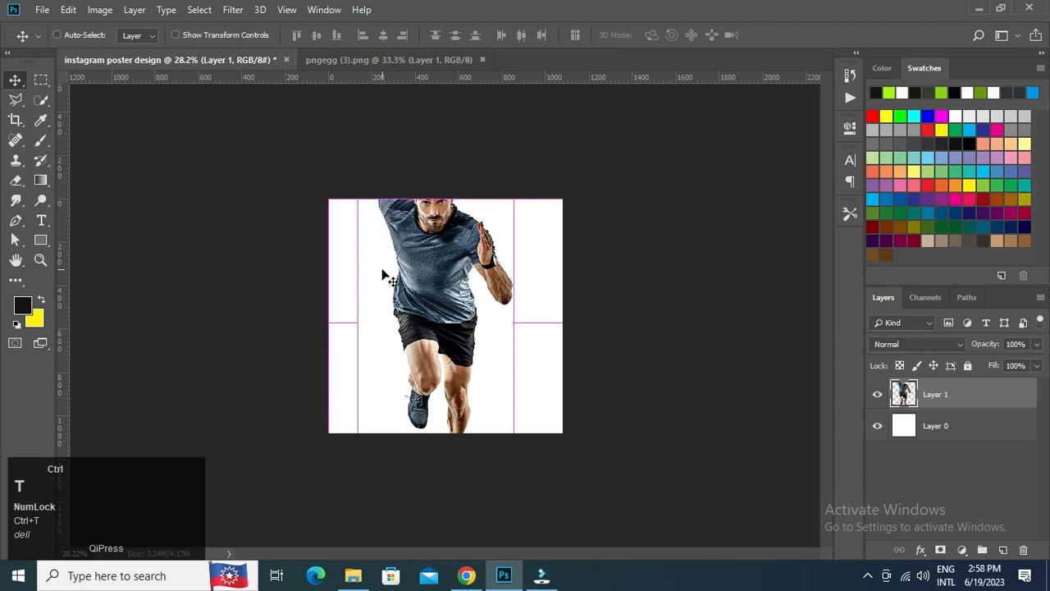
key("ctrl+t")
left_click_drag(513, 490, 487, 432)
left_click(437, 310)
left_click_drag(438, 310, 448, 304)
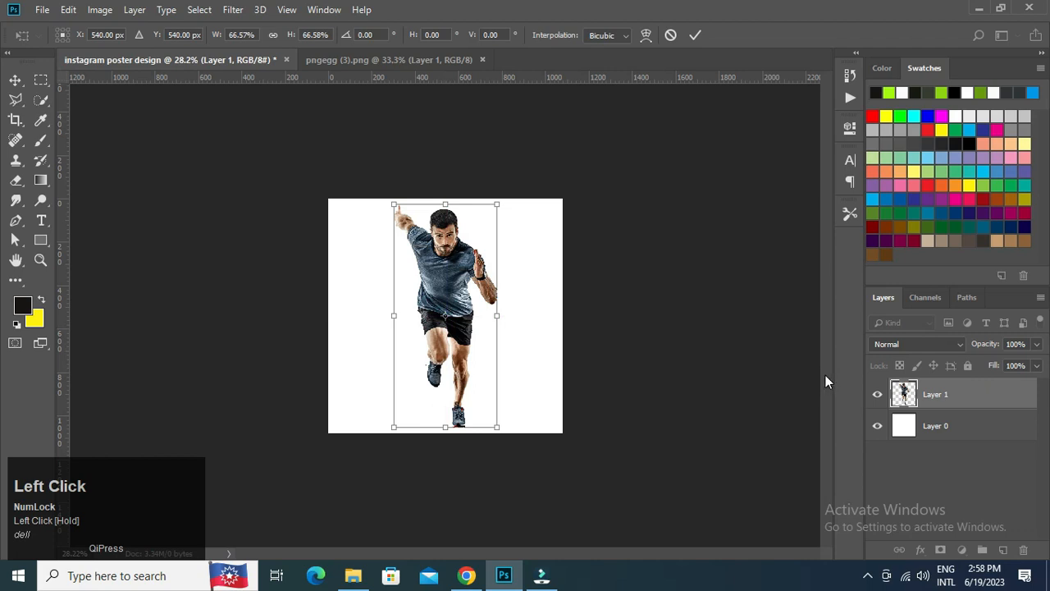
key("Return")
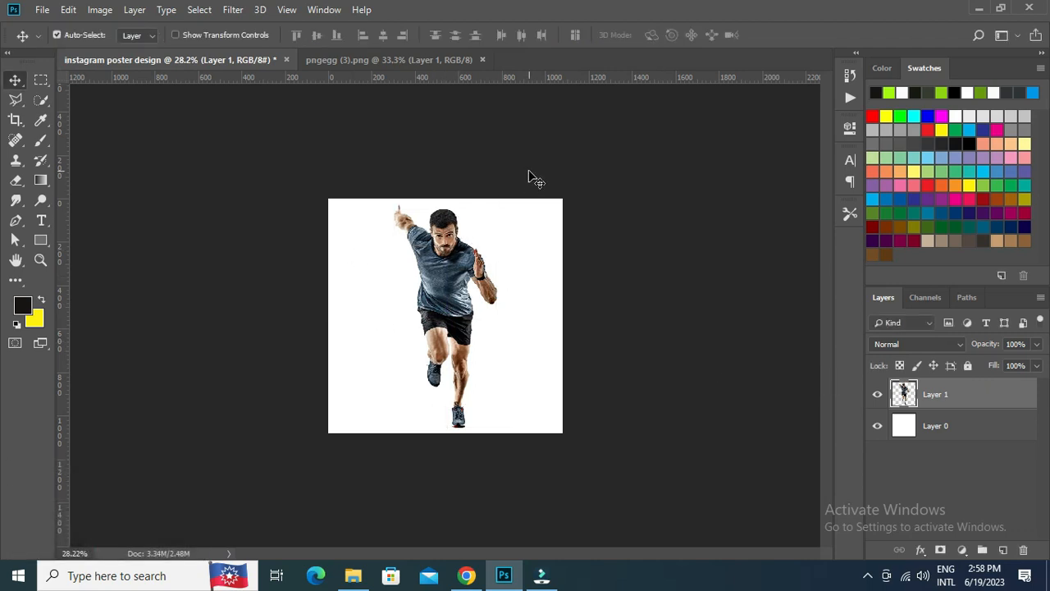
key("ctrl+0")
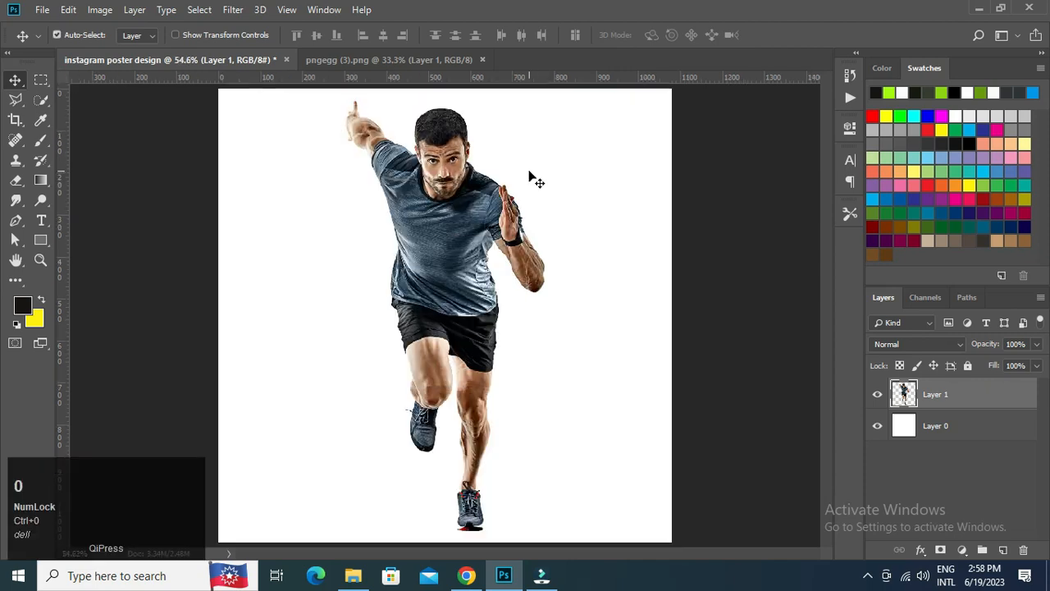
- Add a linear gradient fill layer above the white background, with brown 784729 as the starting stop colour
left_click(945, 425)
left_click(962, 549)
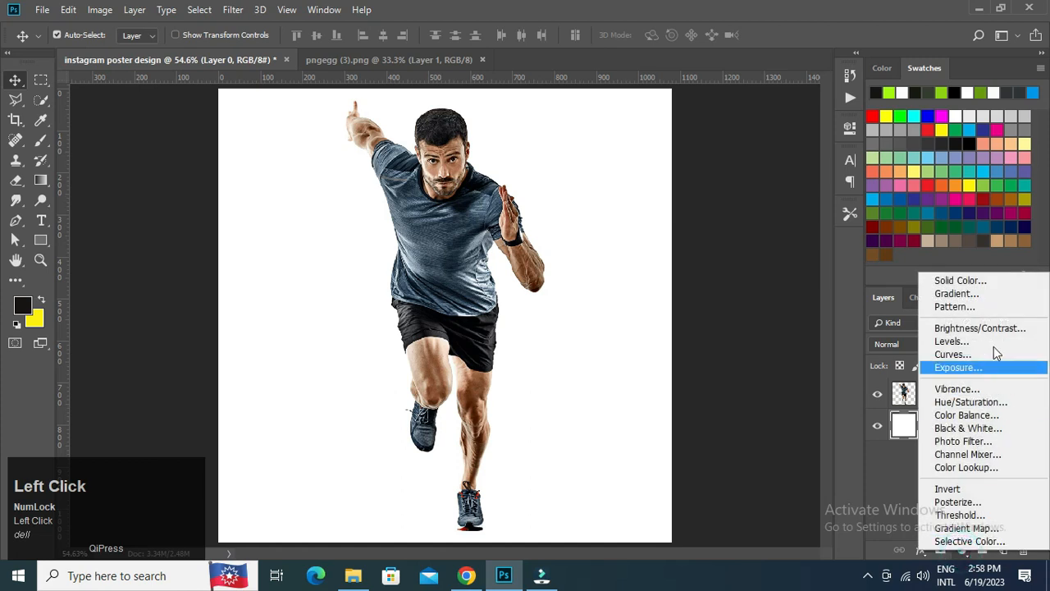
left_click(994, 297)
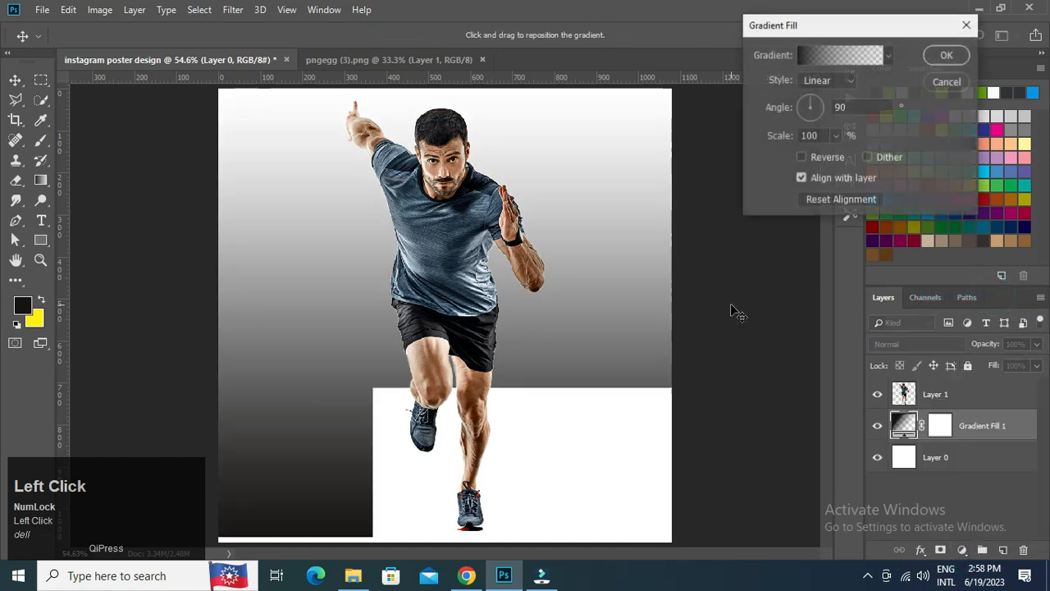
left_click(835, 54)
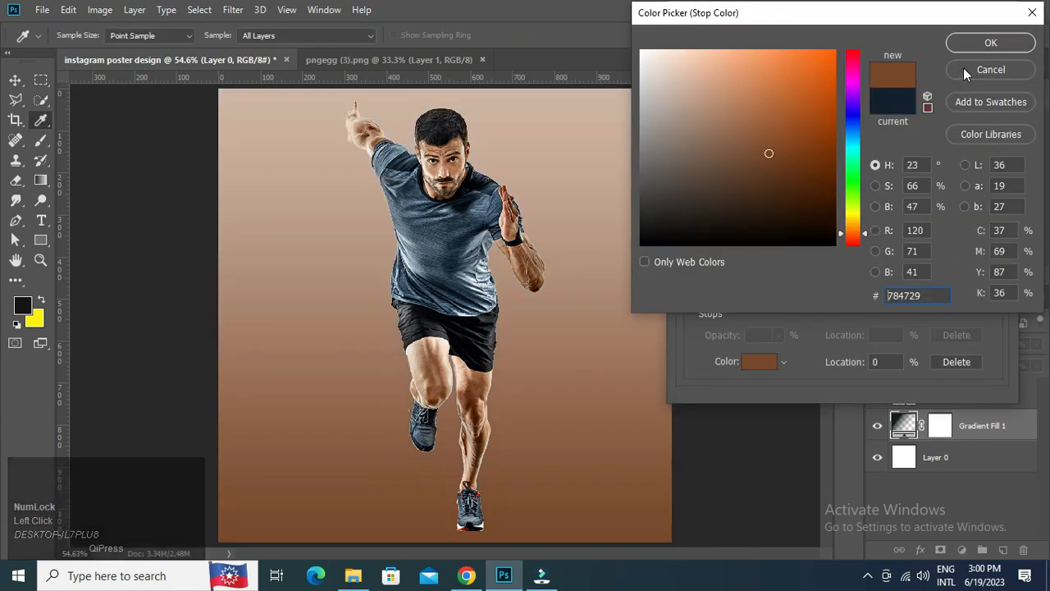
left_click(991, 43)
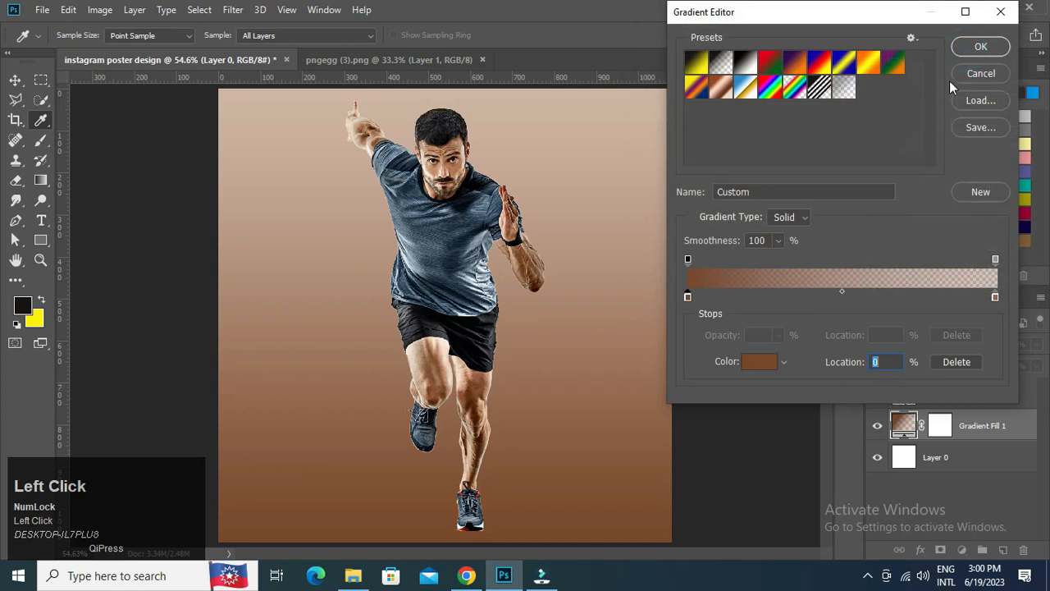
left_click(984, 43)
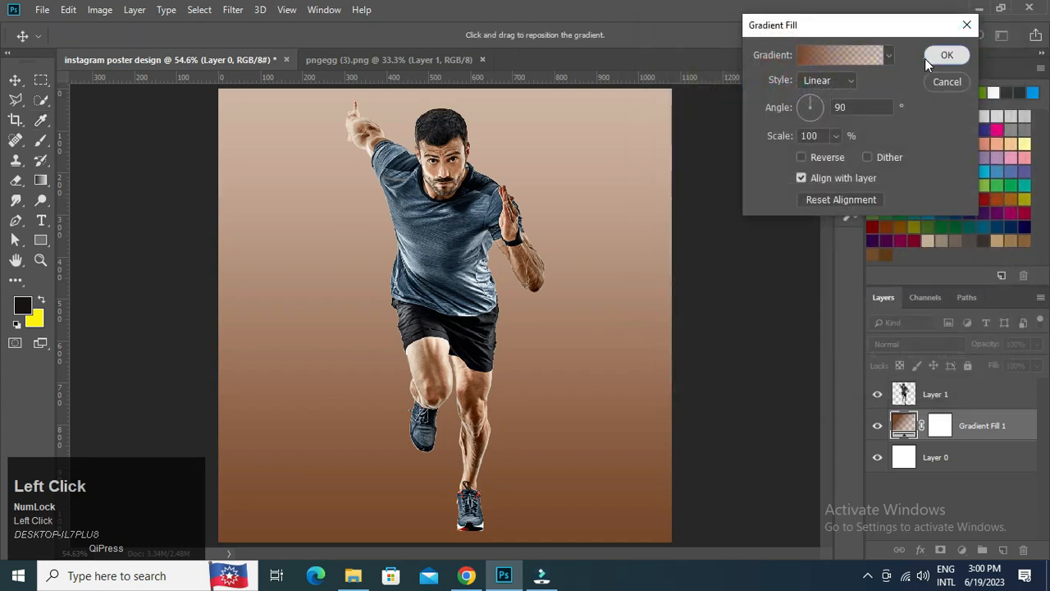
left_click(947, 55)
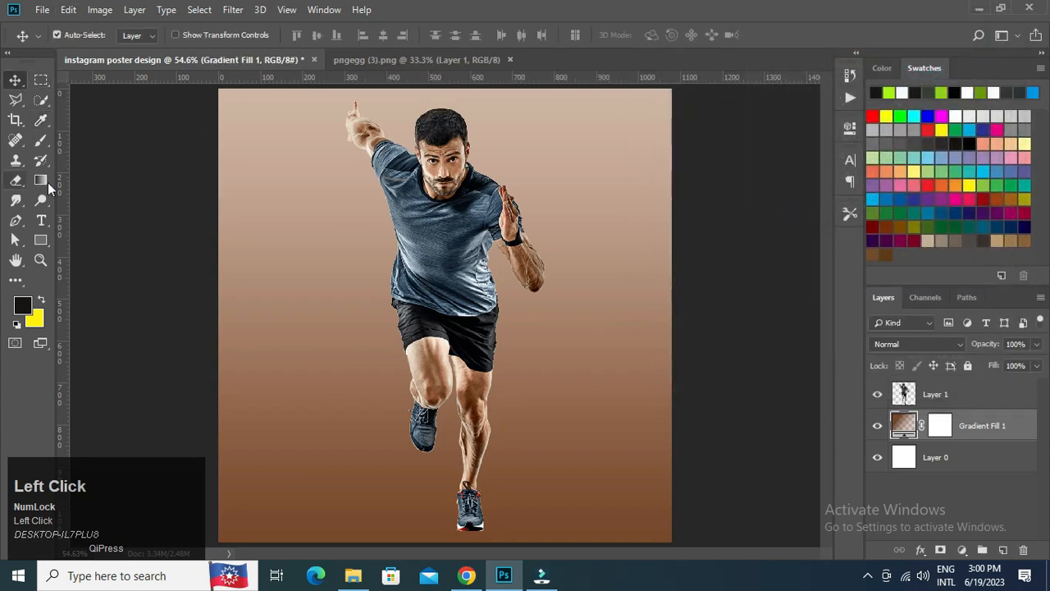
- Duplicate the runner layer within the same document, keeping the suggested layer name
left_click(945, 399)
right_click(988, 397)
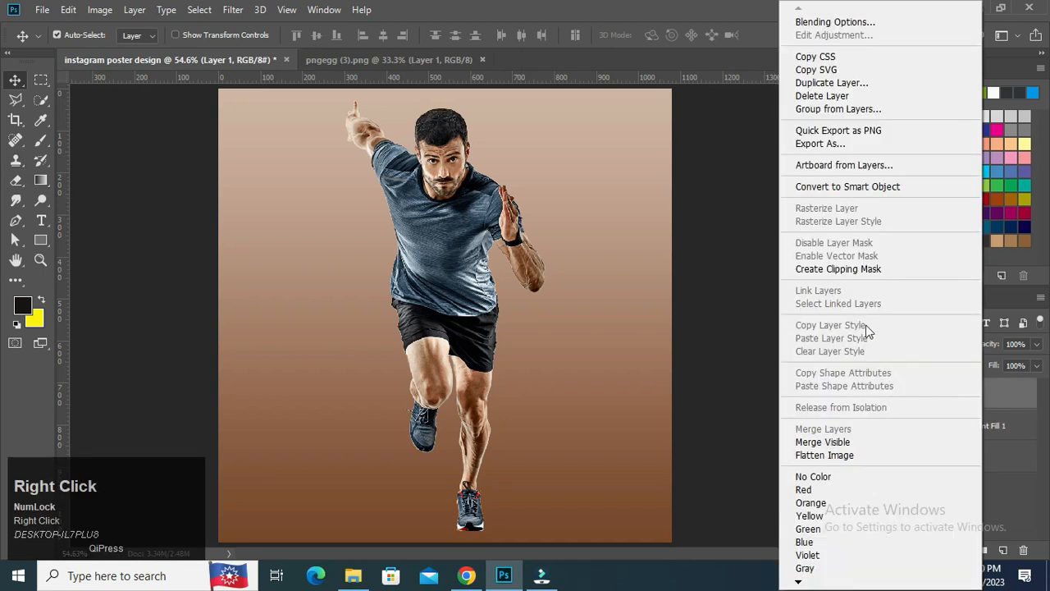
left_click(875, 83)
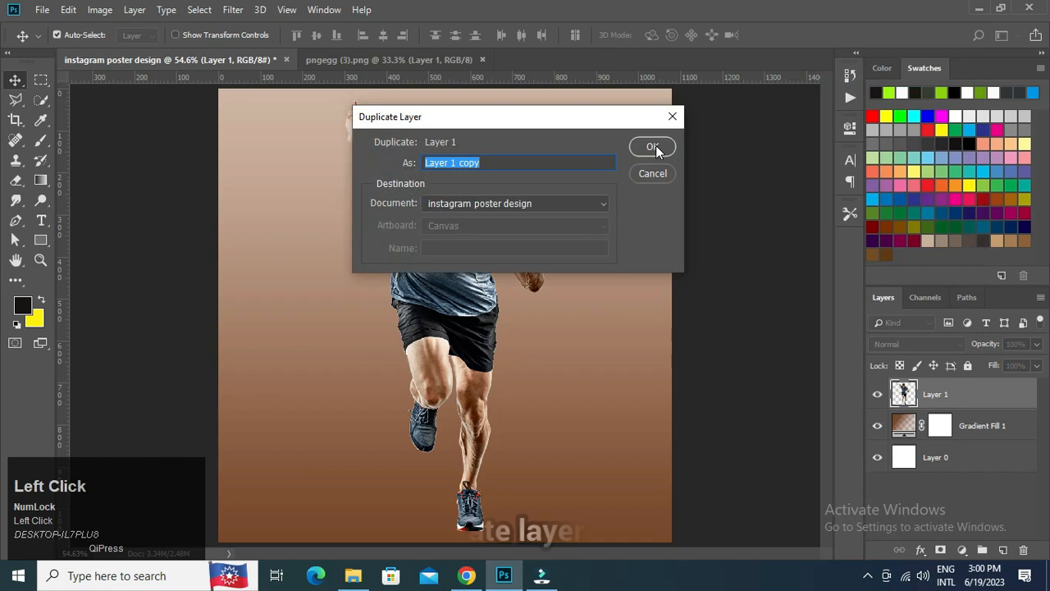
left_click(654, 150)
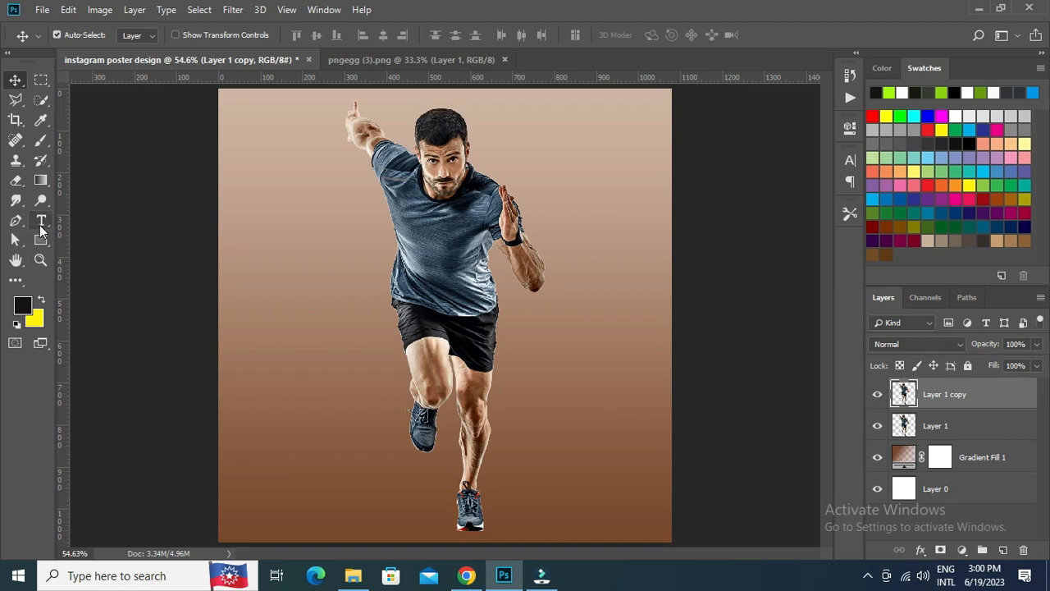
- Add the text "RUN" across the runner's chest as a new text layer
left_click(42, 221)
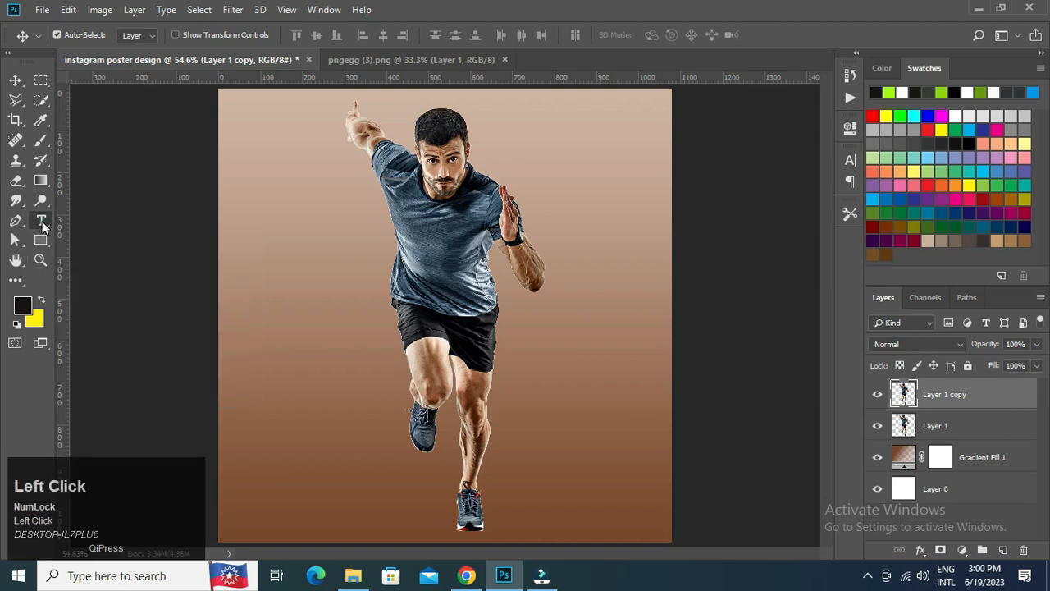
left_click(342, 274)
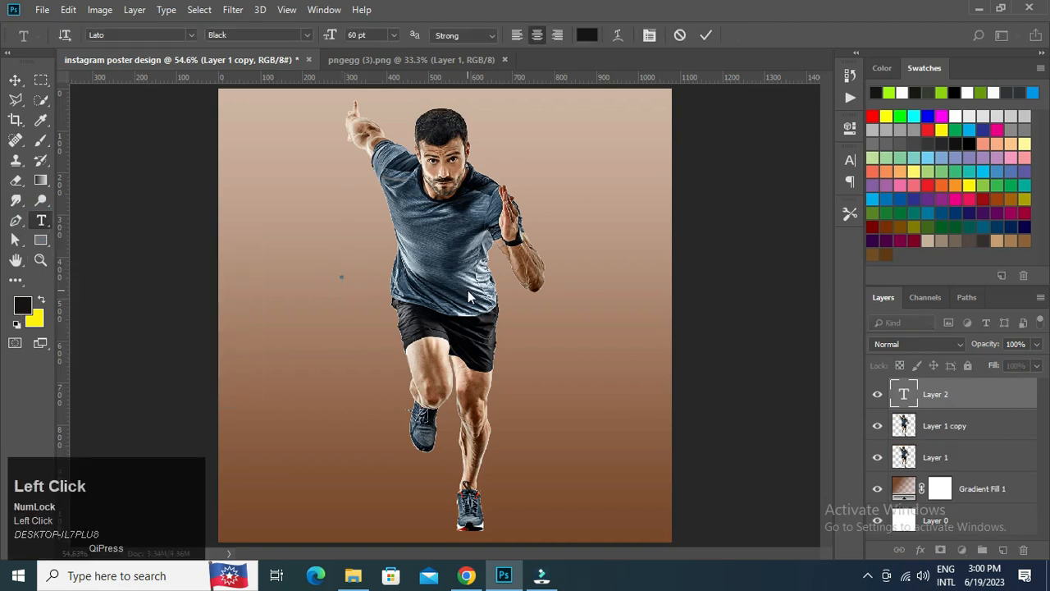
type("RUM")
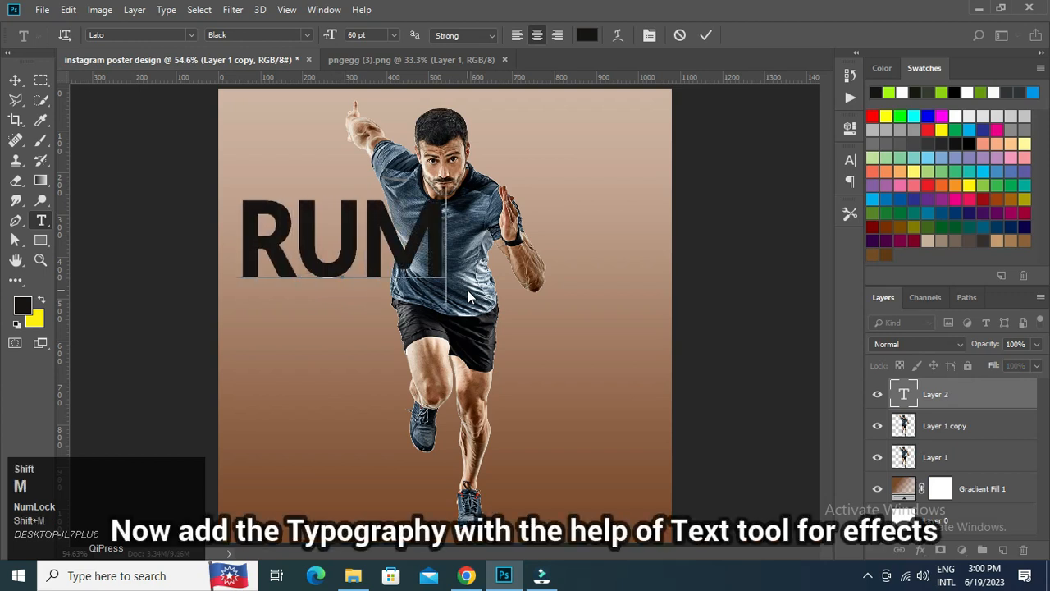
key("BackSpace")
type("N")
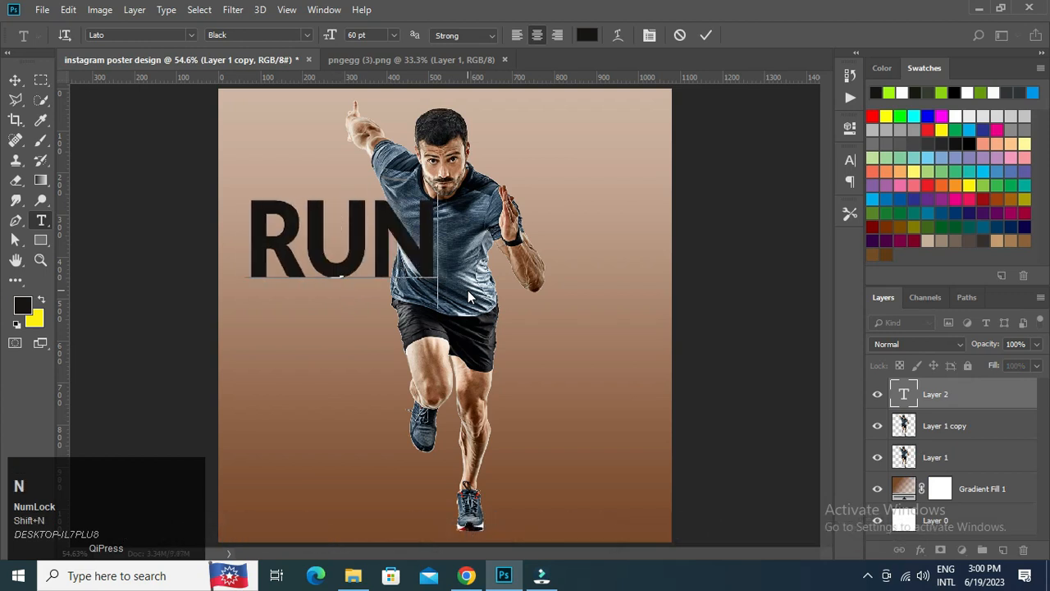
key("ctrl+t")
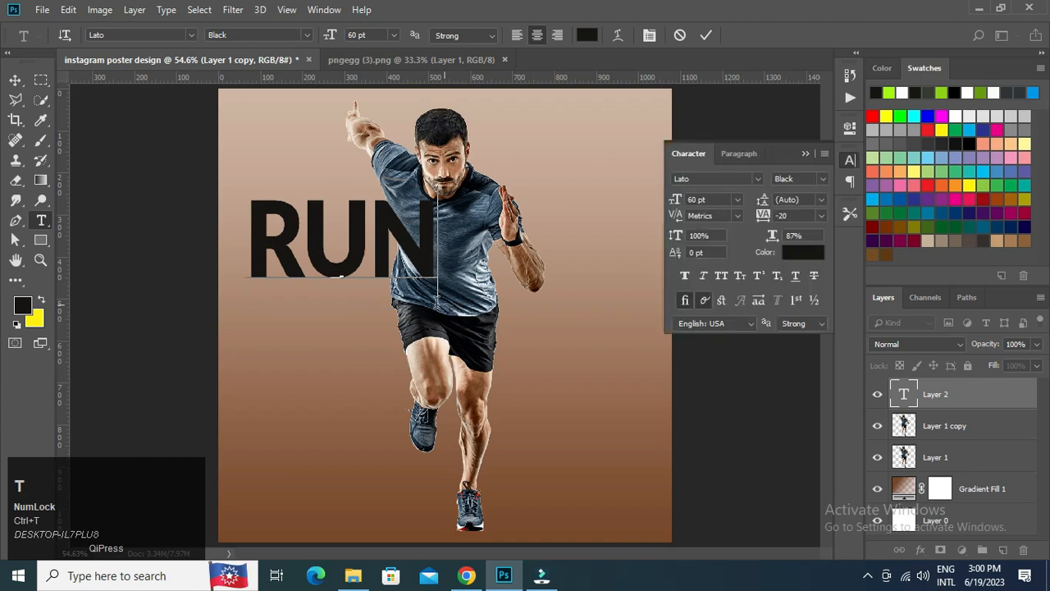
left_click(806, 154)
- Change the colour of the RUN text to white
left_click(586, 35)
left_click_drag(689, 70, 694, 62)
left_click(957, 39)
double_click(904, 395)
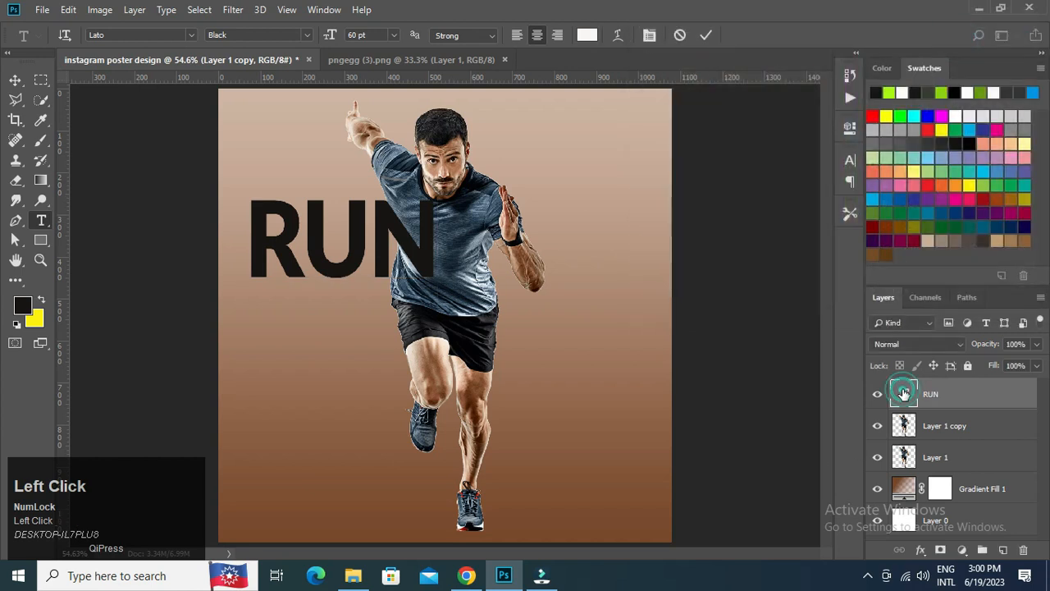
left_click(588, 38)
left_click(641, 47)
left_click(971, 37)
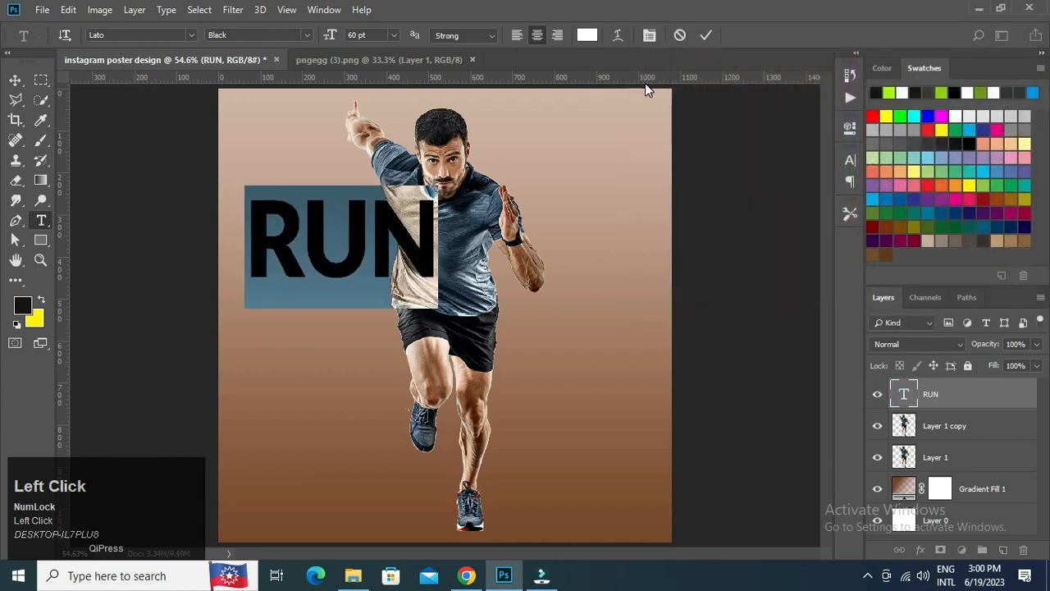
left_click(763, 82)
- Scale the RUN text up to about 131% and place it over the runner's waist and thighs
key("ctrl+t")
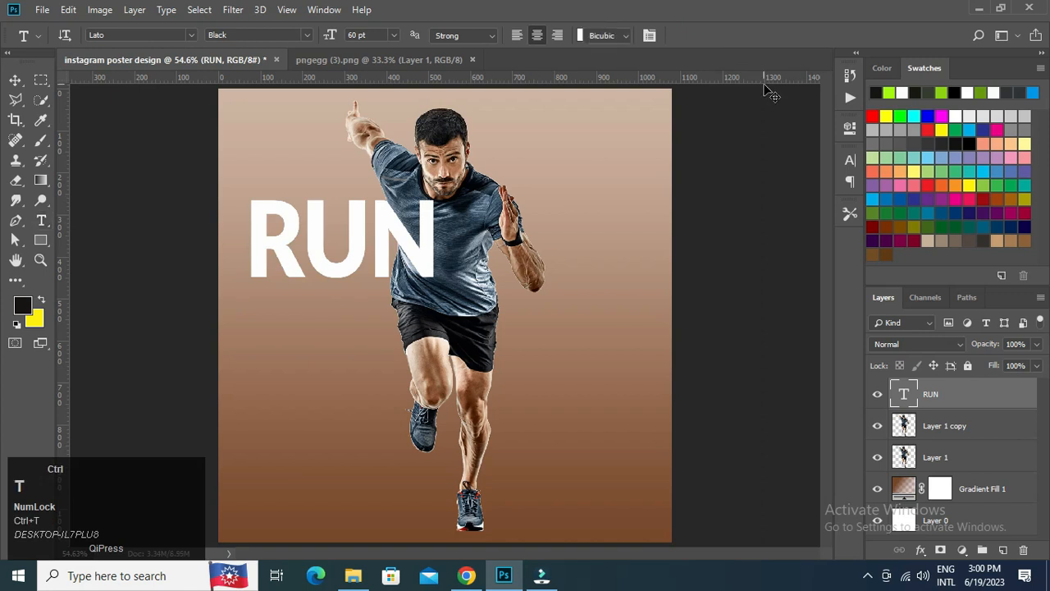
left_click_drag(432, 311, 466, 326)
left_click_drag(448, 253, 556, 354)
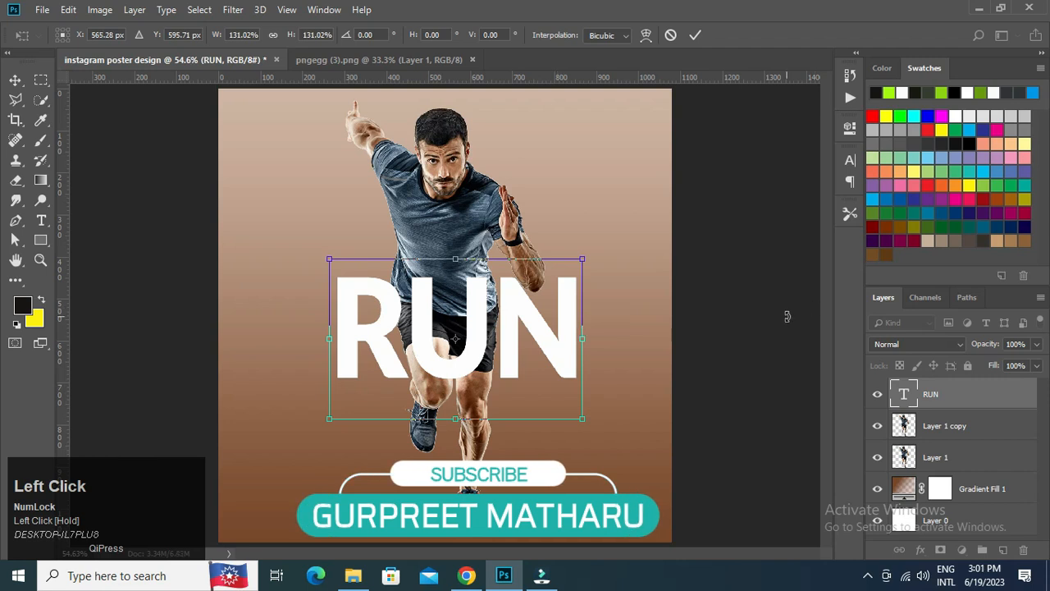
key("Return")
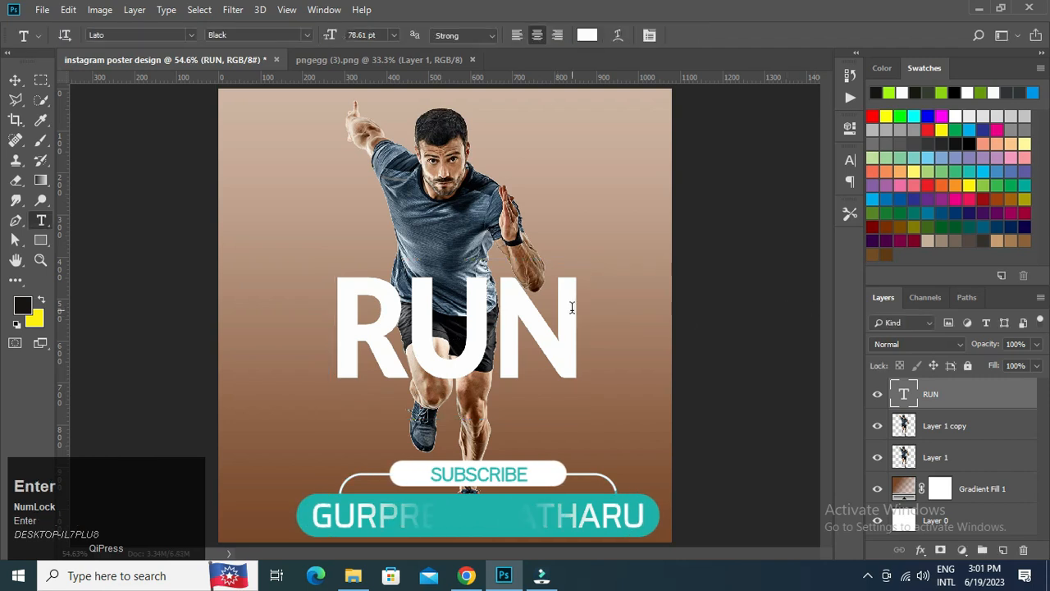
key("Caps_Lock")
- Shift the RUN text slightly to the left across the runner's body
left_click(935, 428)
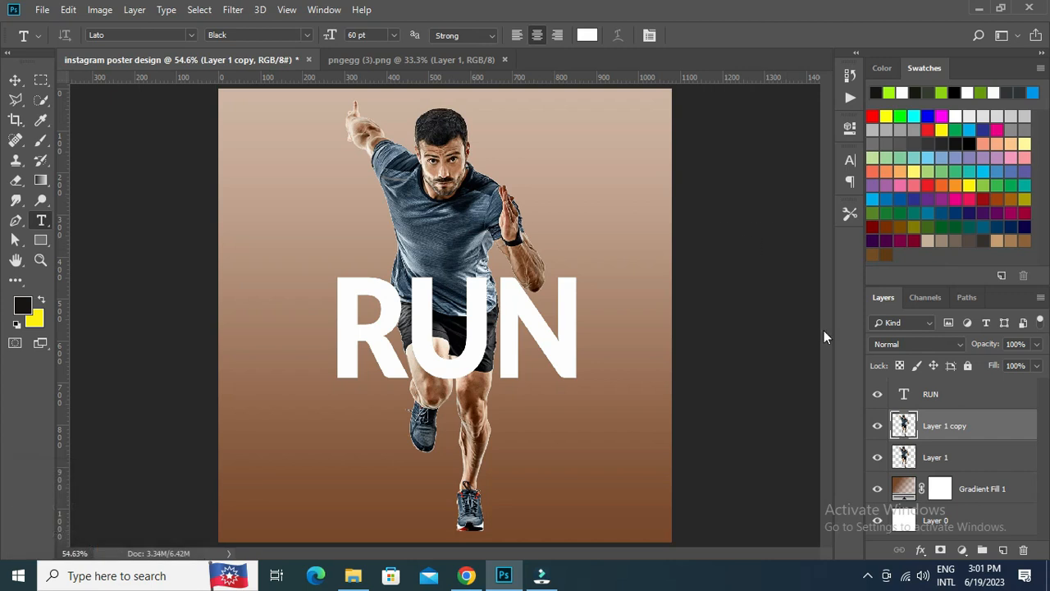
left_click(935, 395)
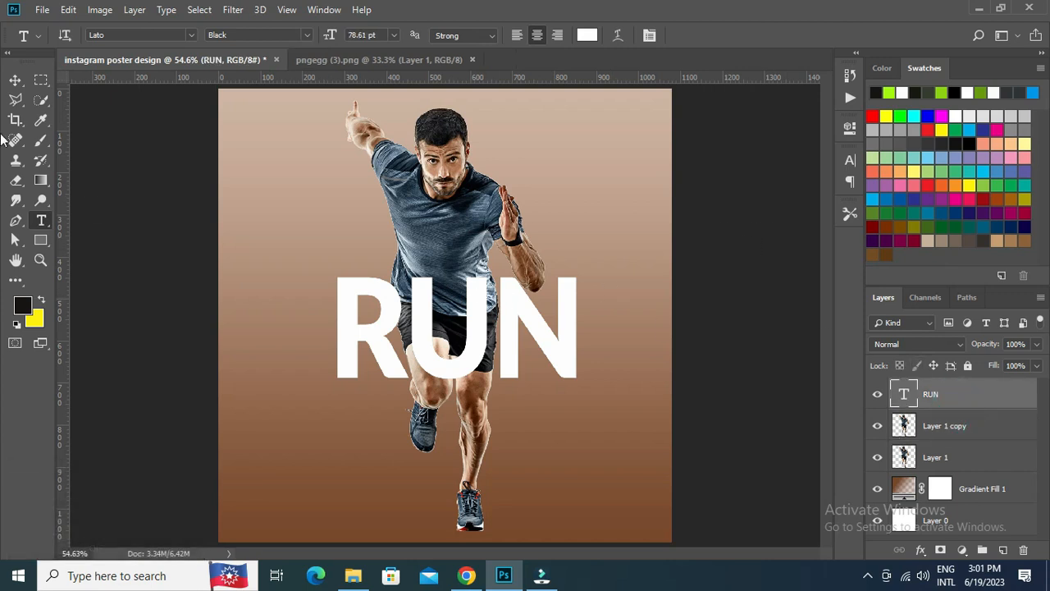
left_click(16, 80)
left_click(388, 303)
left_click_drag(385, 307, 379, 307)
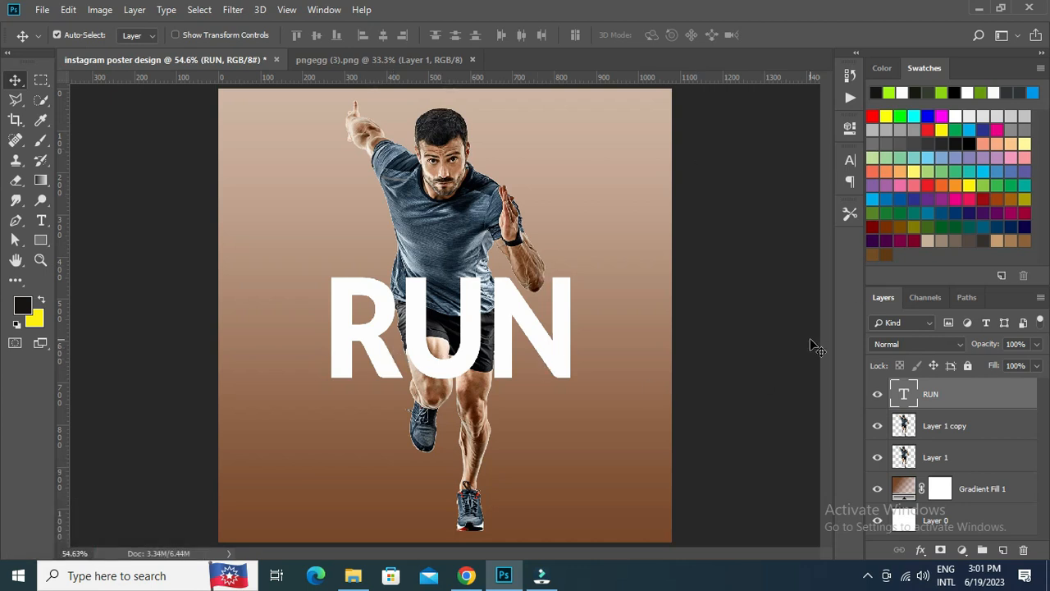
- Duplicate the RUN text layer and place the copy between the two runner layers
right_click(940, 396)
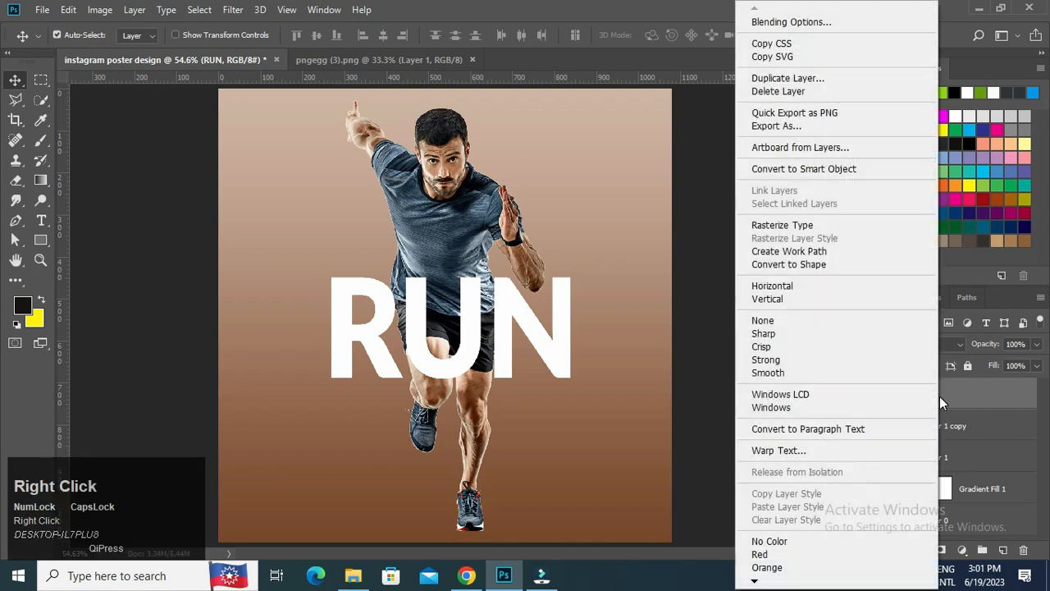
left_click(836, 87)
left_click(662, 148)
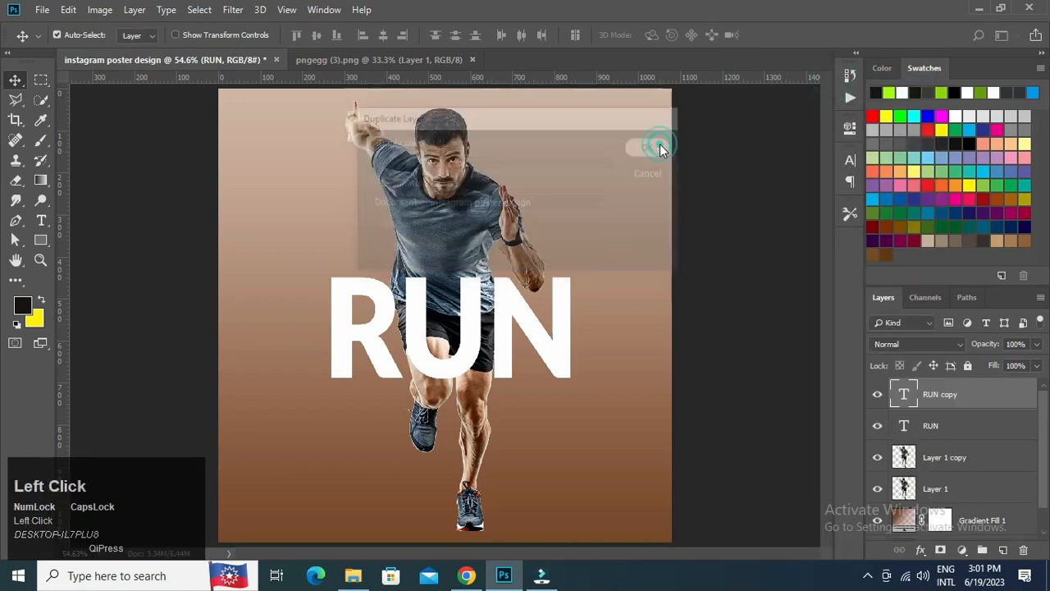
left_click_drag(970, 404, 978, 466)
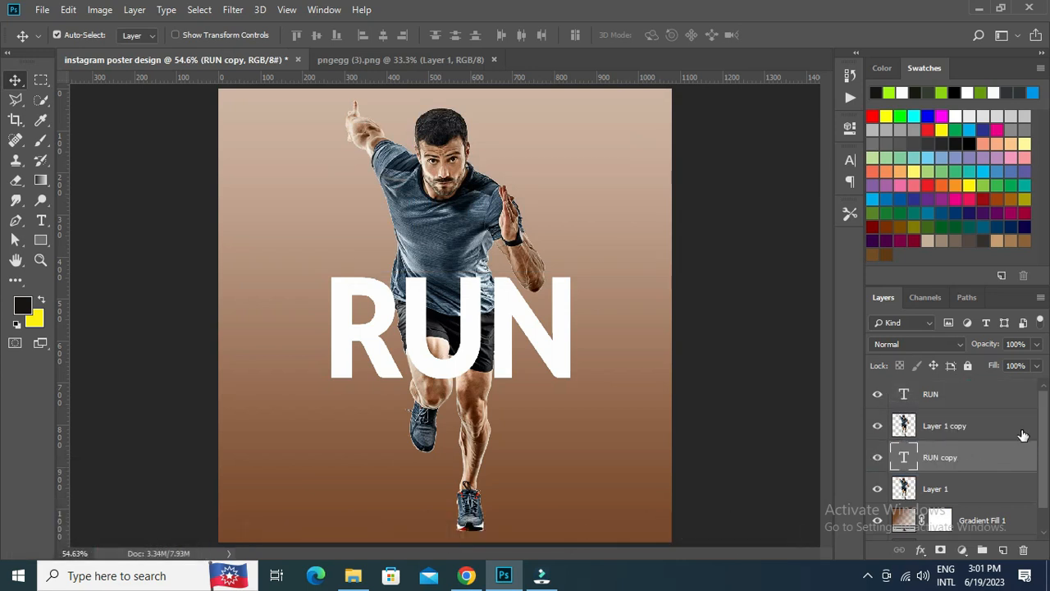
- Add a white stroke layer style to the upper RUN text layer
left_click_drag(948, 281, 950, 184)
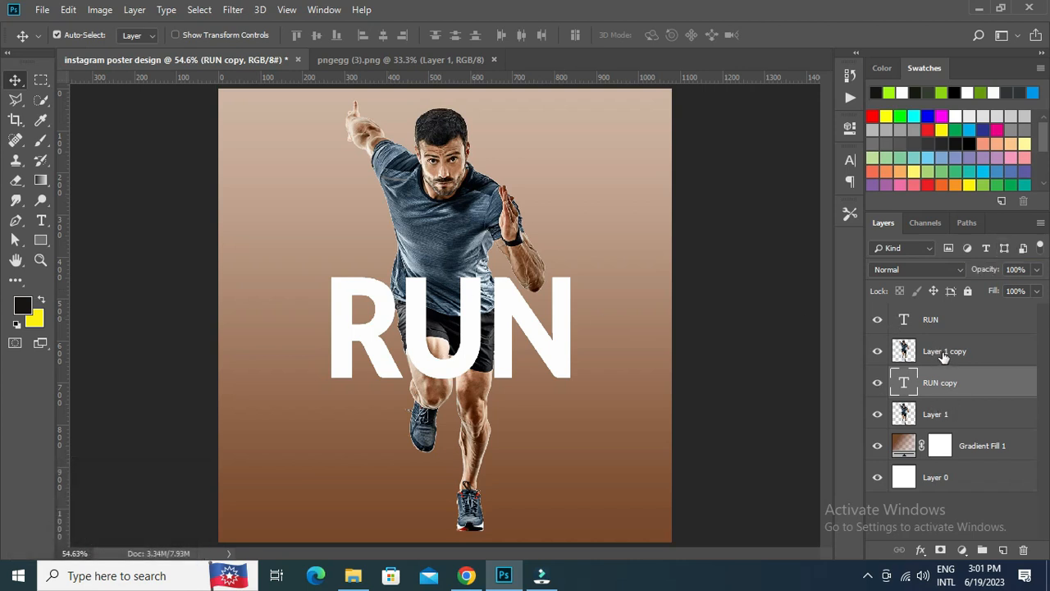
left_click(937, 325)
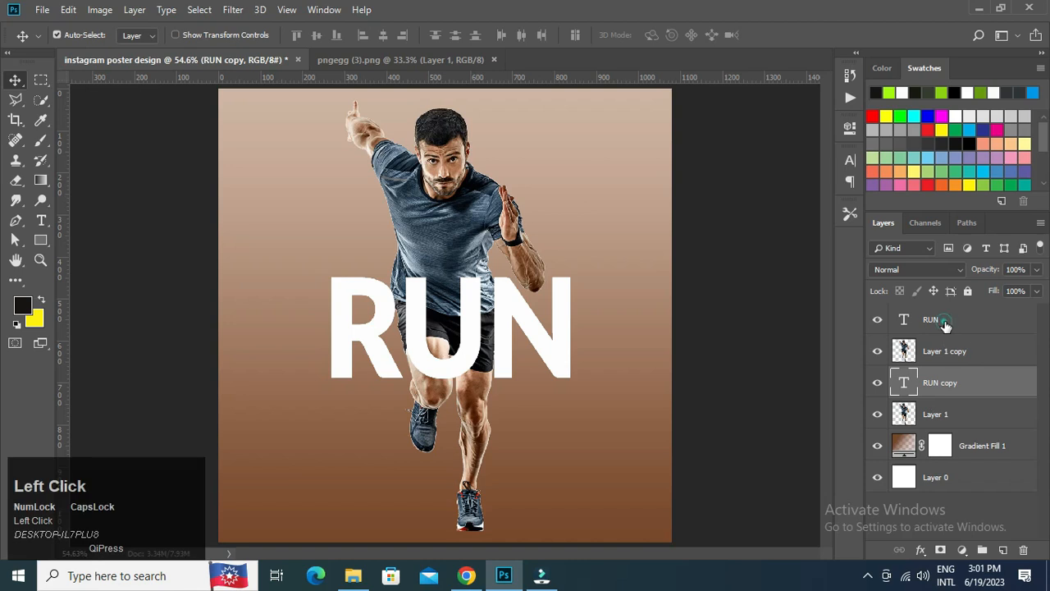
right_click(990, 322)
left_click(859, 19)
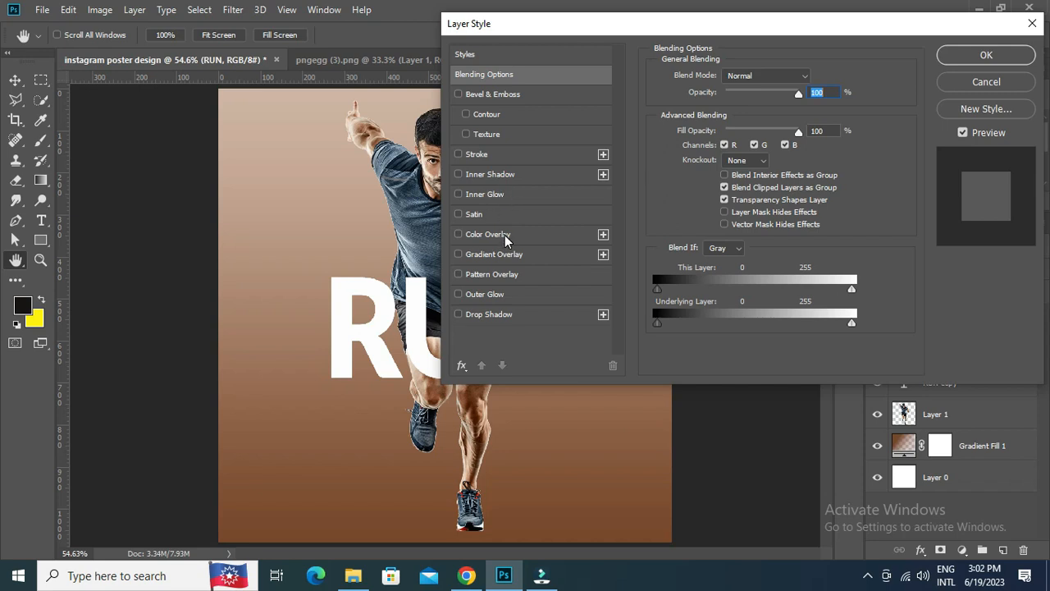
key("F9")
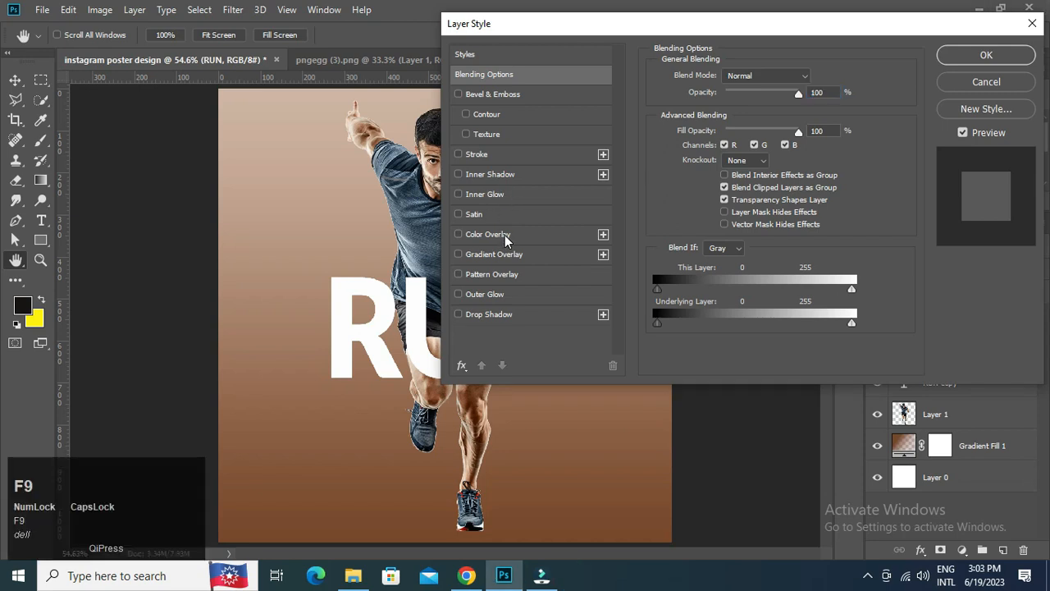
left_click(504, 153)
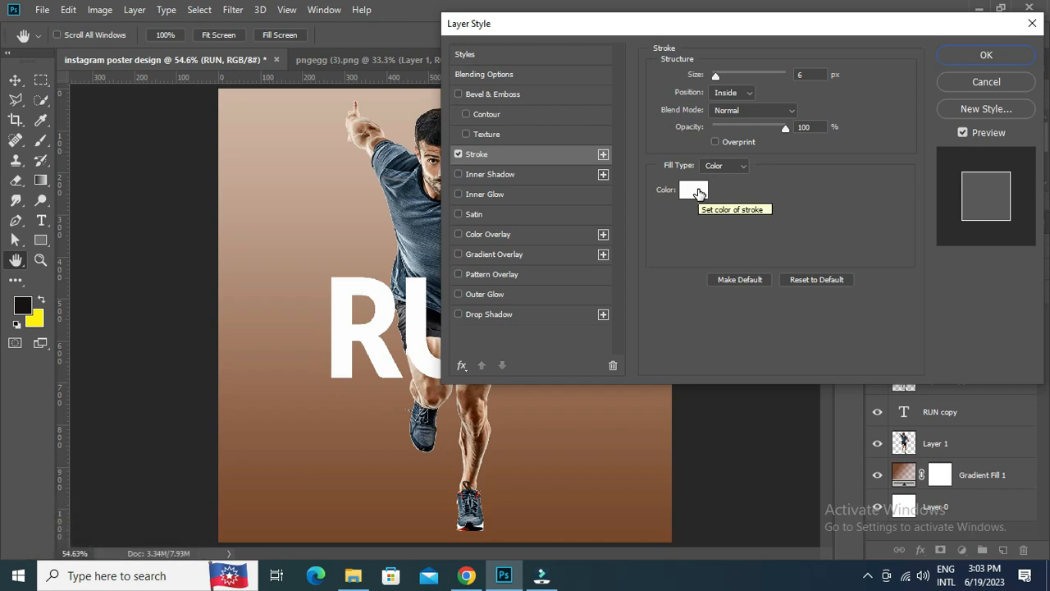
left_click(698, 193)
left_click_drag(663, 75, 641, 50)
left_click(986, 43)
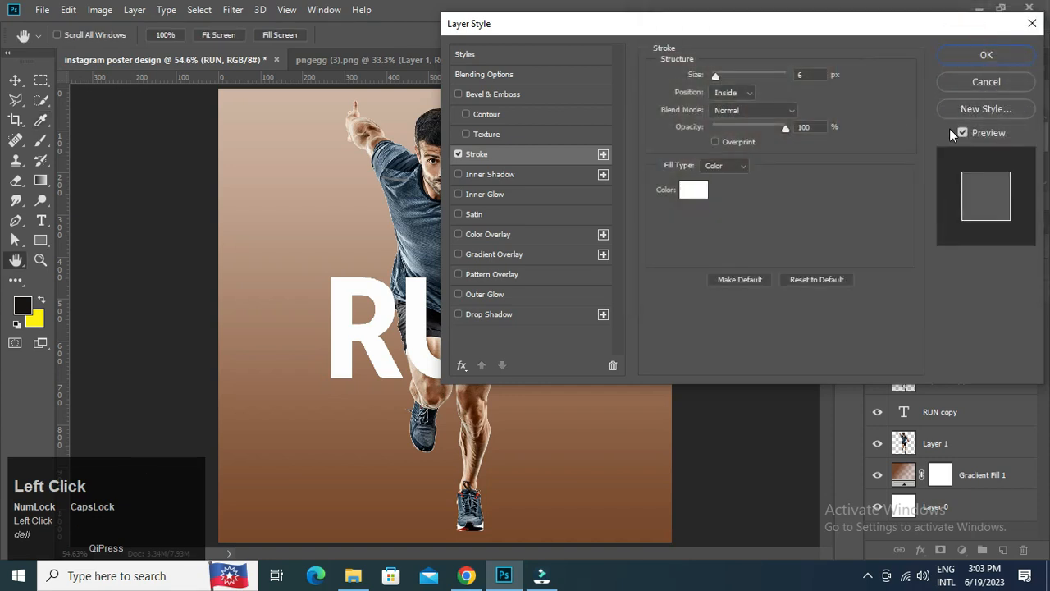
- Set the stroke size to 7 px and reduce the upper RUN text layer's fill to 0%
left_click_drag(820, 75, 778, 78)
type("7")
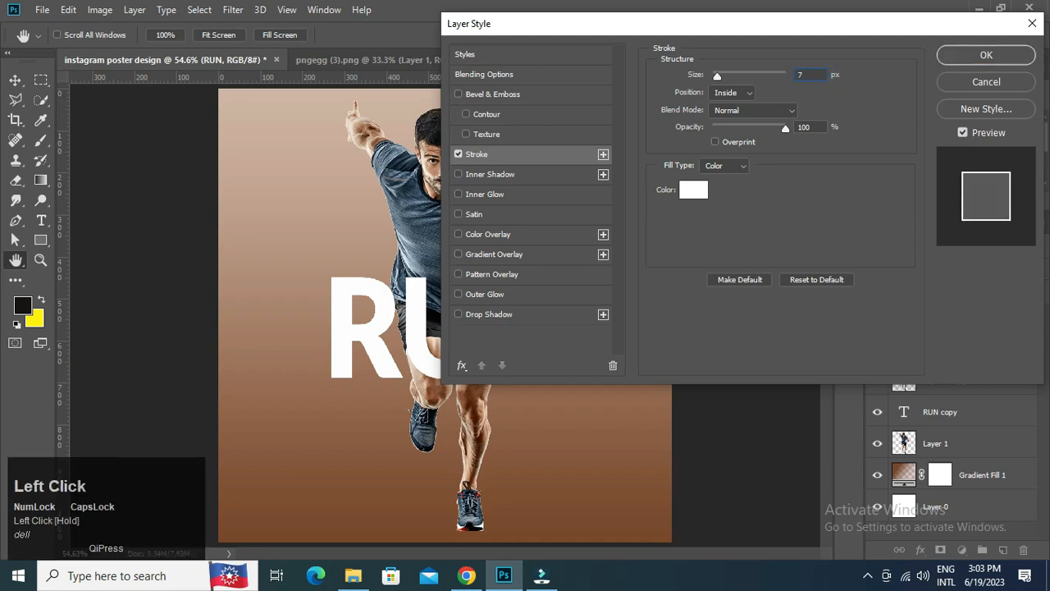
left_click(994, 59)
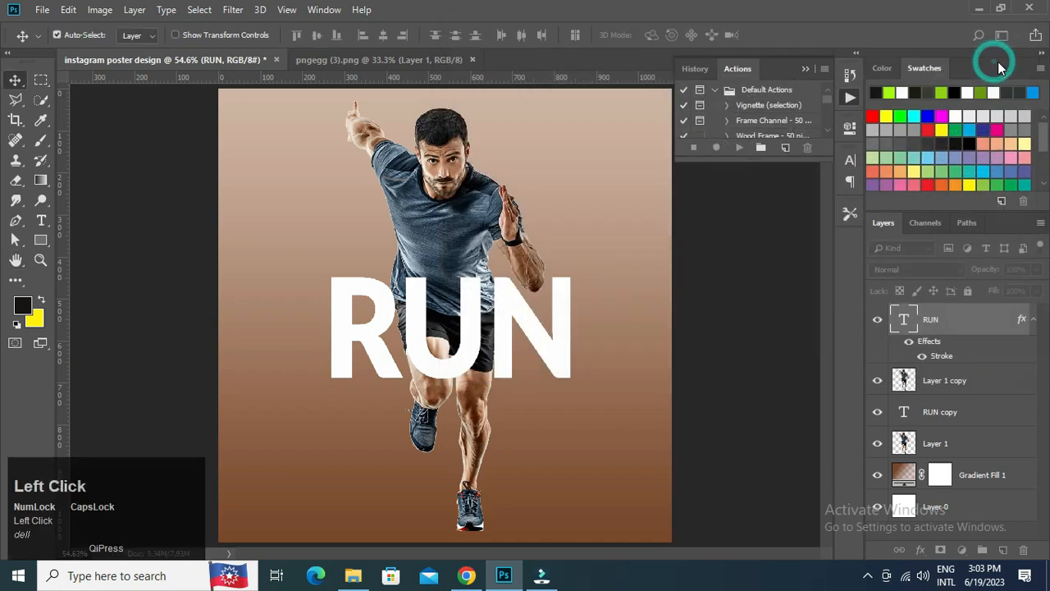
mouse_move(1036, 290)
left_mouse_down()
mouse_move(995, 318)
mouse_move(951, 310)
left_mouse_up()
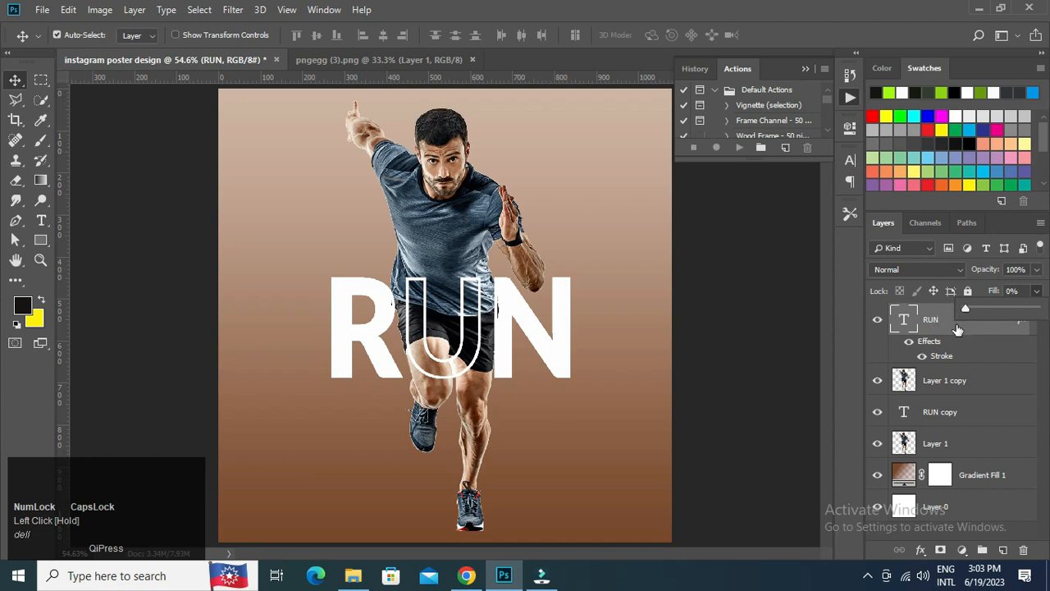
left_click(825, 263)
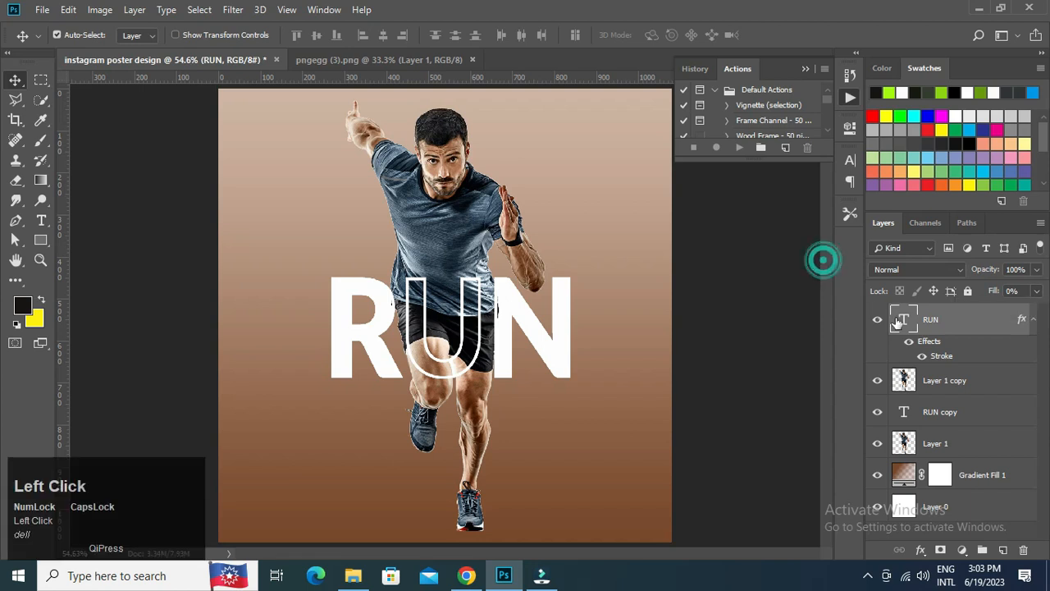
- Link the RUN and RUN copy text layers together
left_click(965, 415, "ctrl")
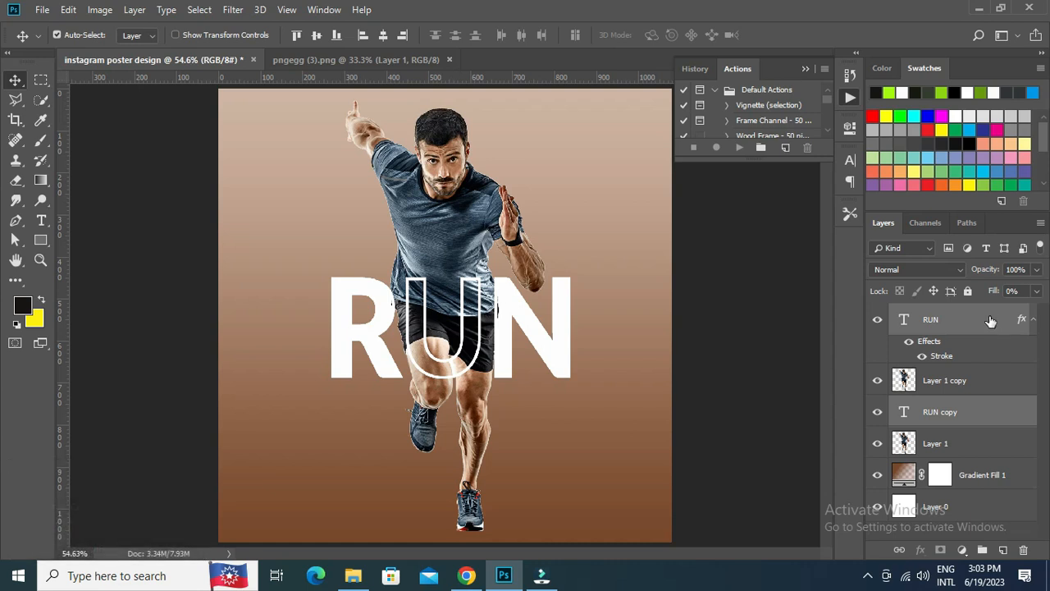
right_click(966, 408)
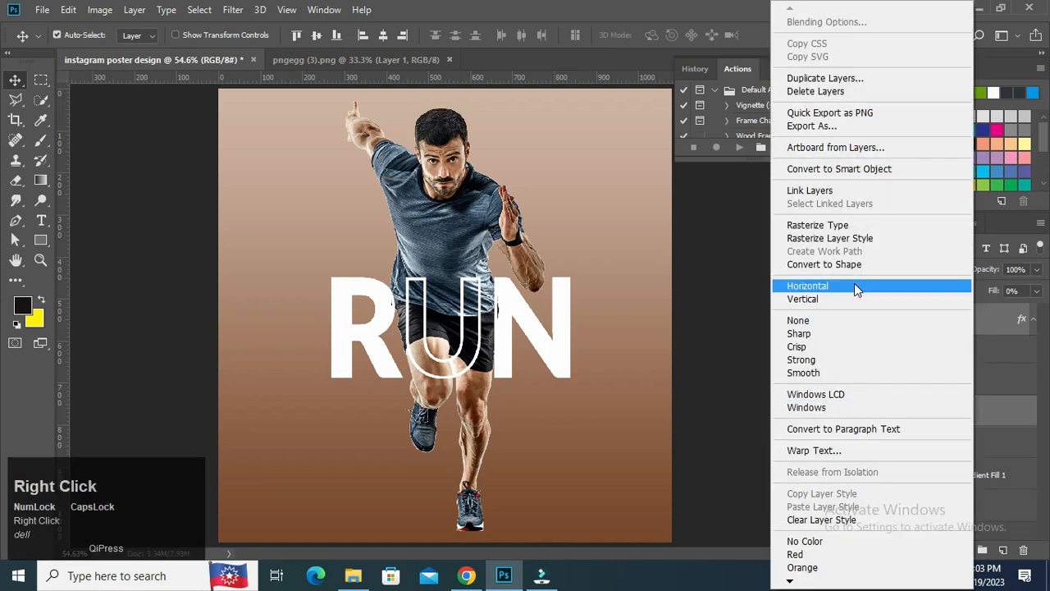
left_click(749, 379)
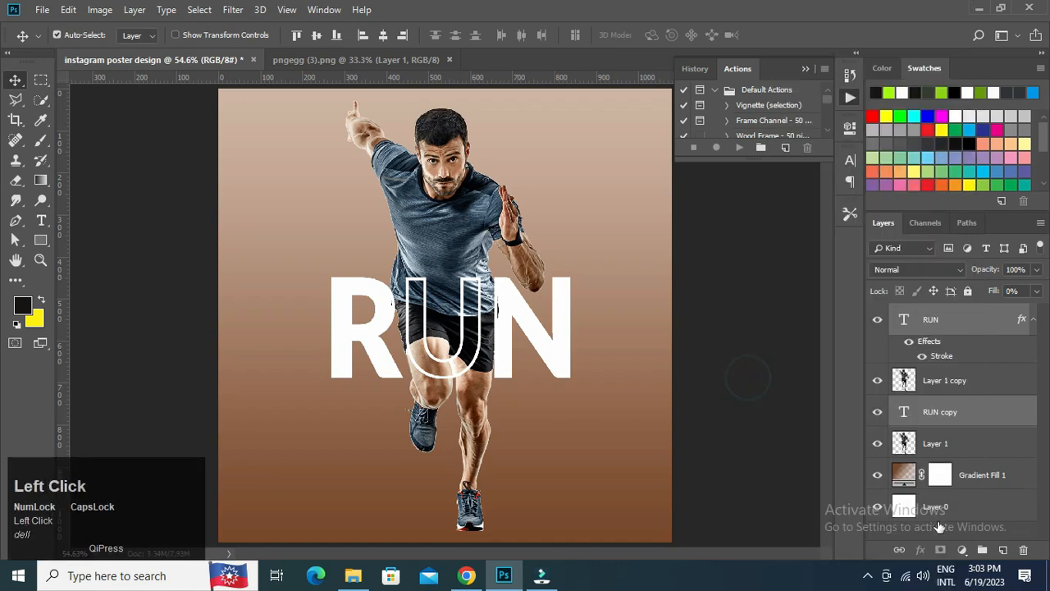
left_click(901, 550)
- Move the linked RUN texts around the runner and place them over his lower torso and shorts
left_click_drag(566, 343, 523, 270)
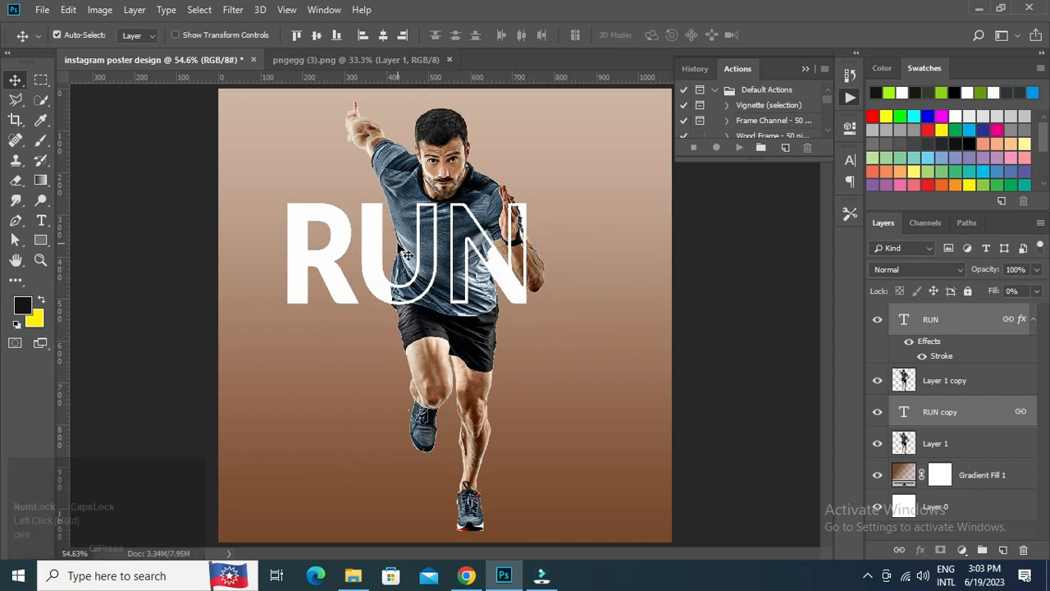
left_click_drag(339, 233, 437, 359)
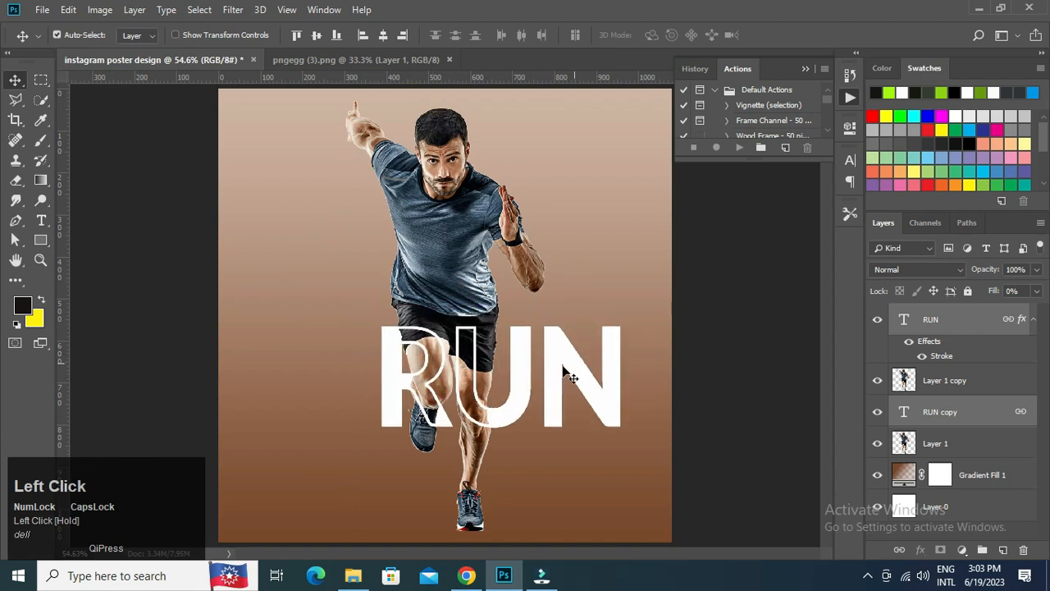
left_click_drag(532, 370, 472, 282)
- Try rotating the linked RUN texts to -90° and about -52°, and turn them back to roughly horizontal
key("ctrl+t")
left_click_drag(577, 355, 494, 205)
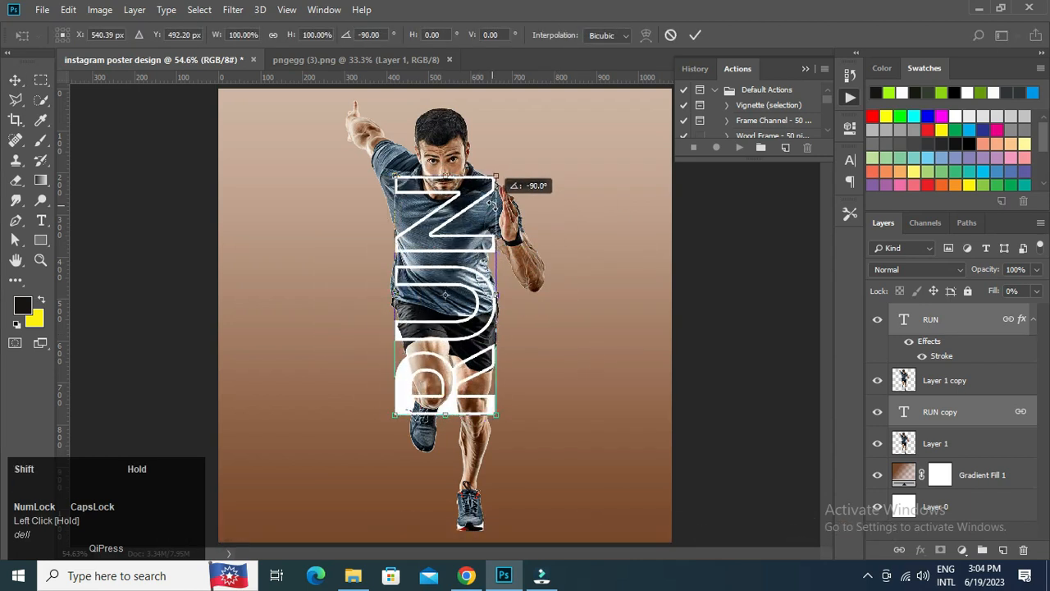
left_click_drag(575, 224, 575, 224)
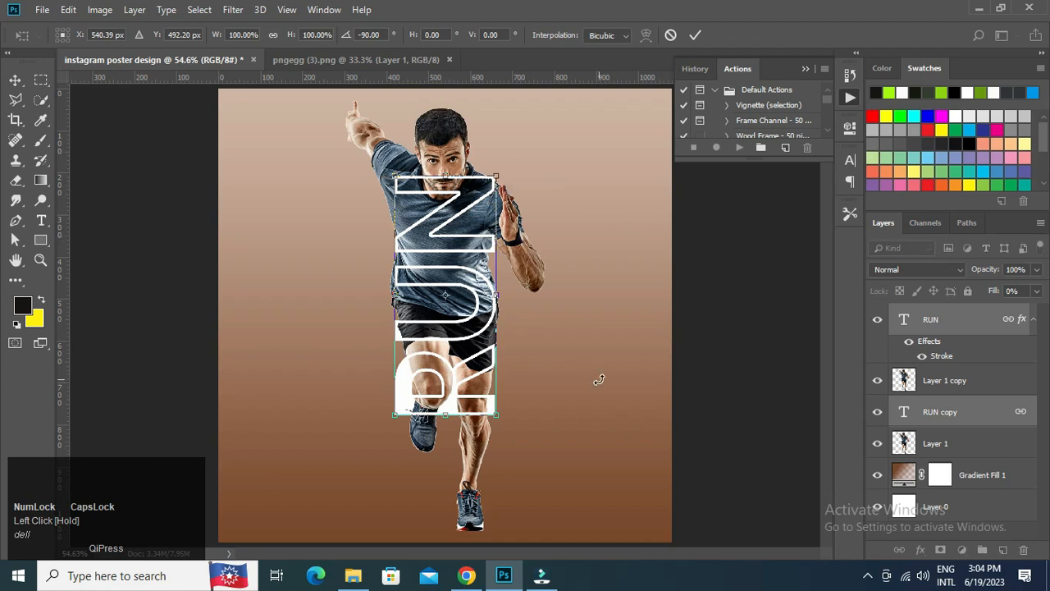
left_click_drag(546, 374, 475, 420)
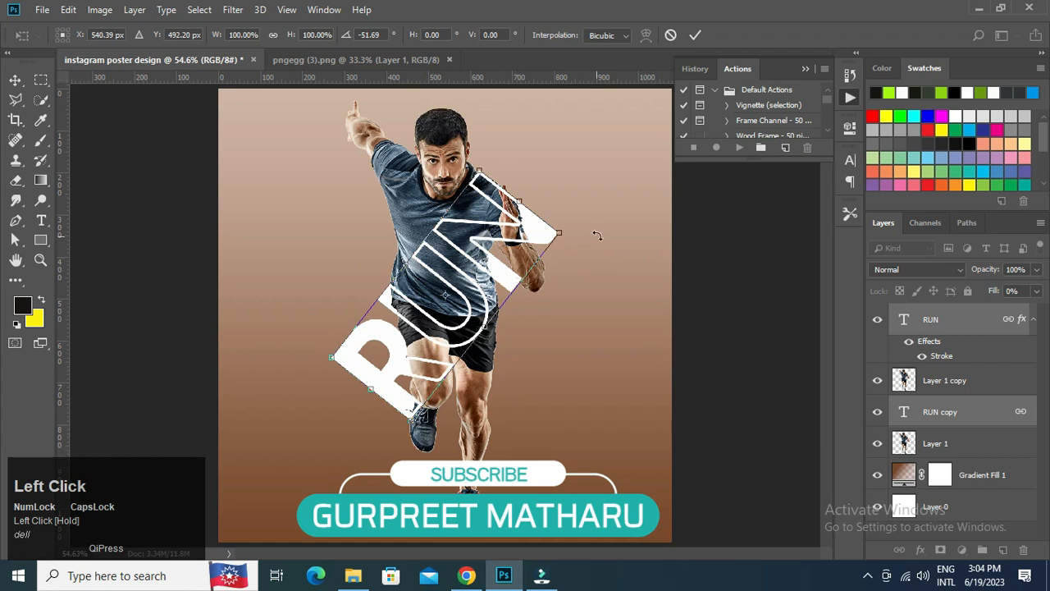
left_click_drag(598, 234, 579, 365)
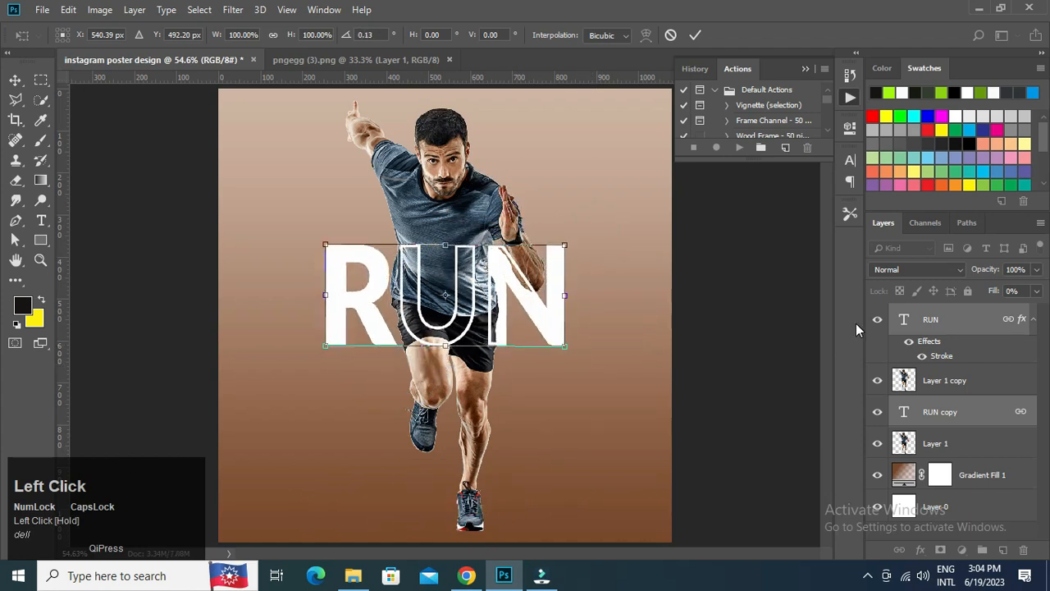
key("Return")
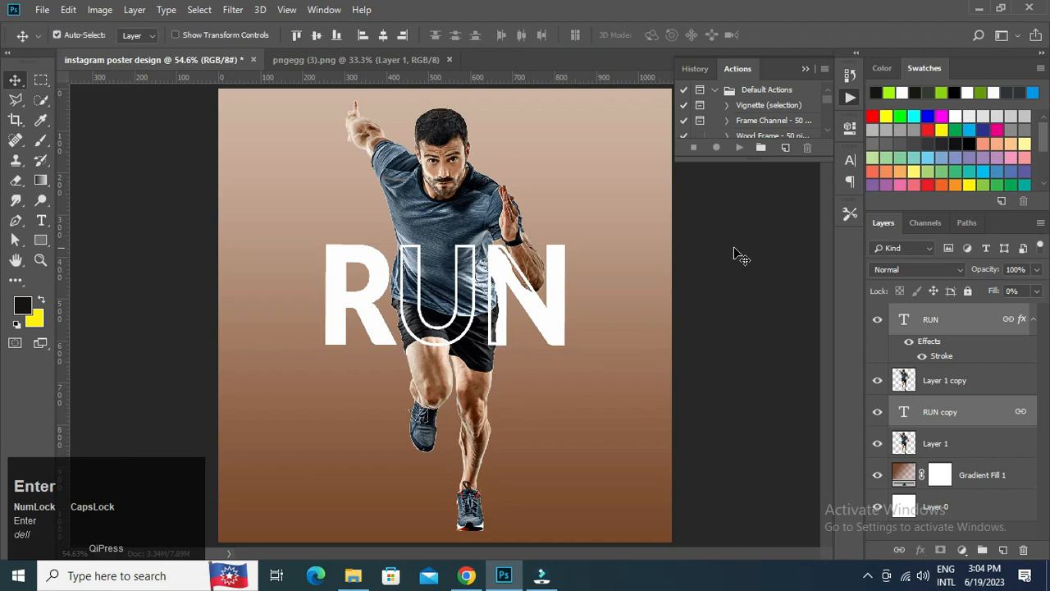